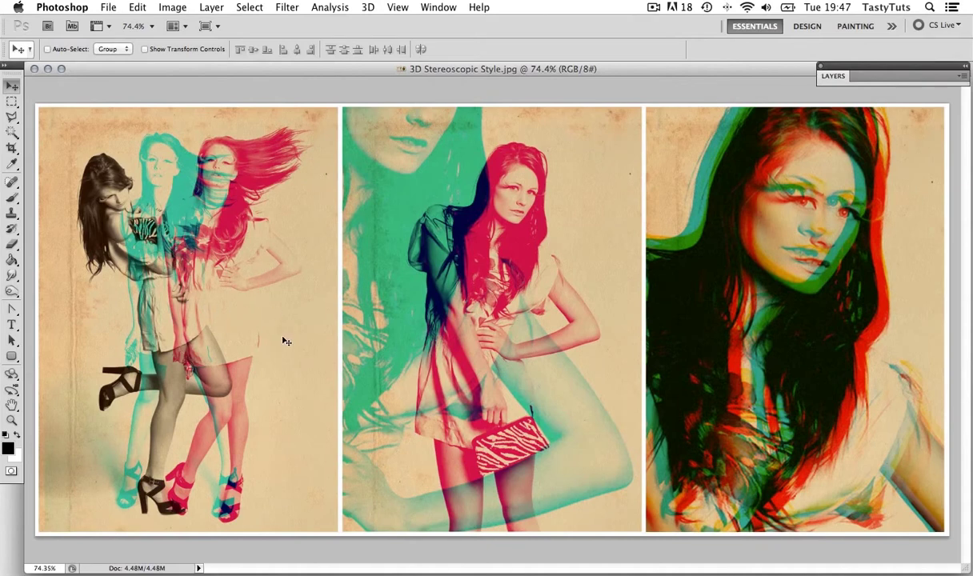
- Compare the finished stereoscopic composition with its PhotoDune stock photo, then reveal the desktop
key(super+Tab)
key(super+Tab)
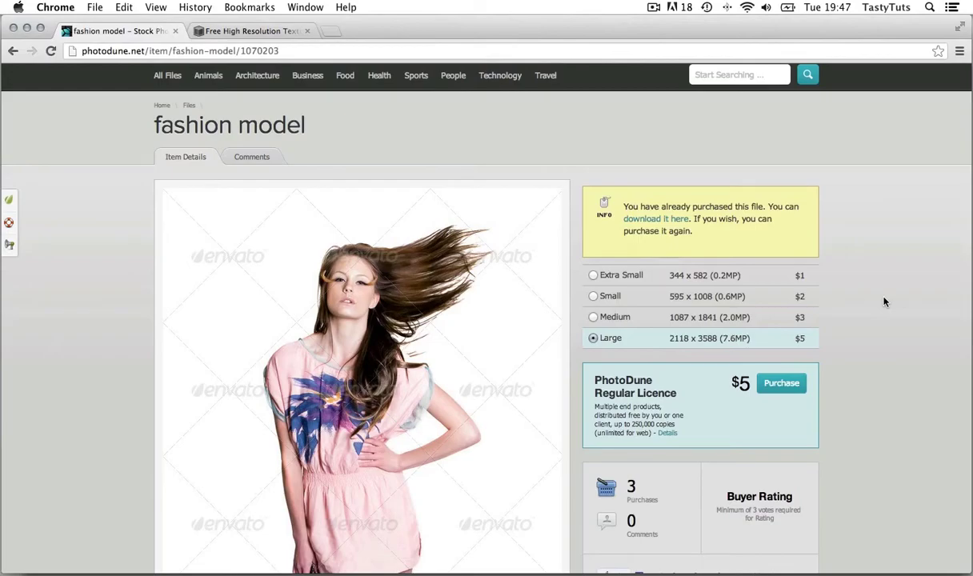
key(super+Tab)
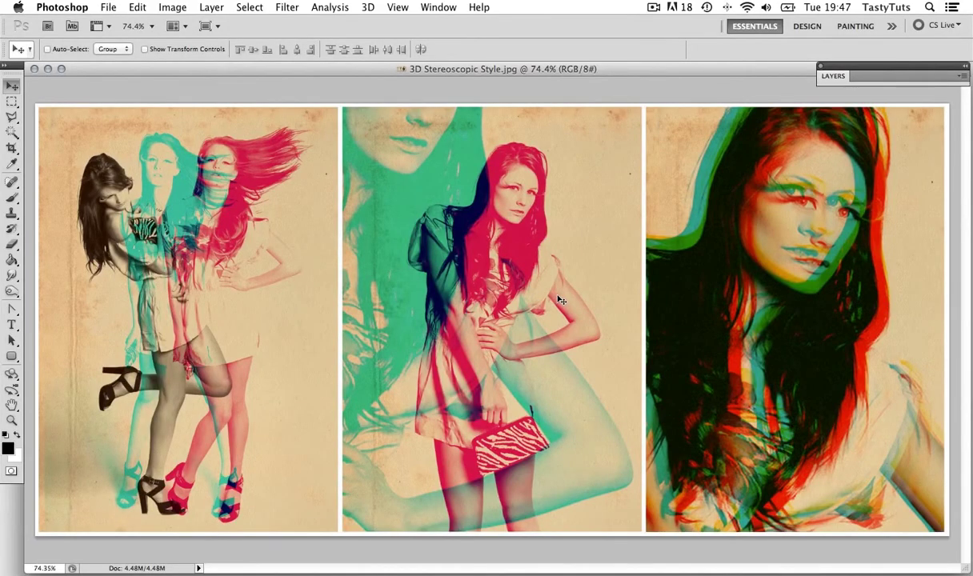
key(F11)
- Open the Images folder and preview Pose 1, Pose 2, Pose 3 and Paper texture.jpg
double_click(744, 258)
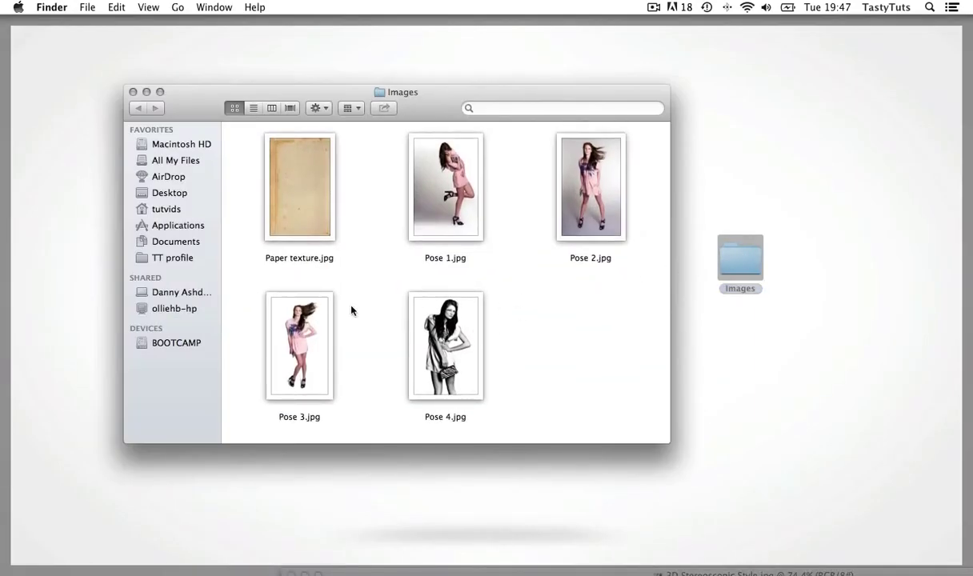
click(451, 202)
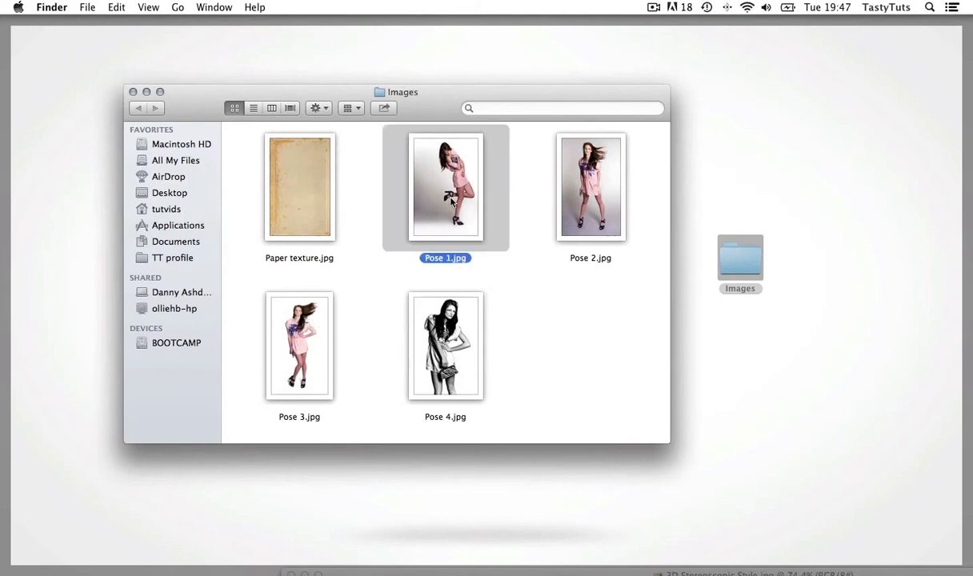
key(space)
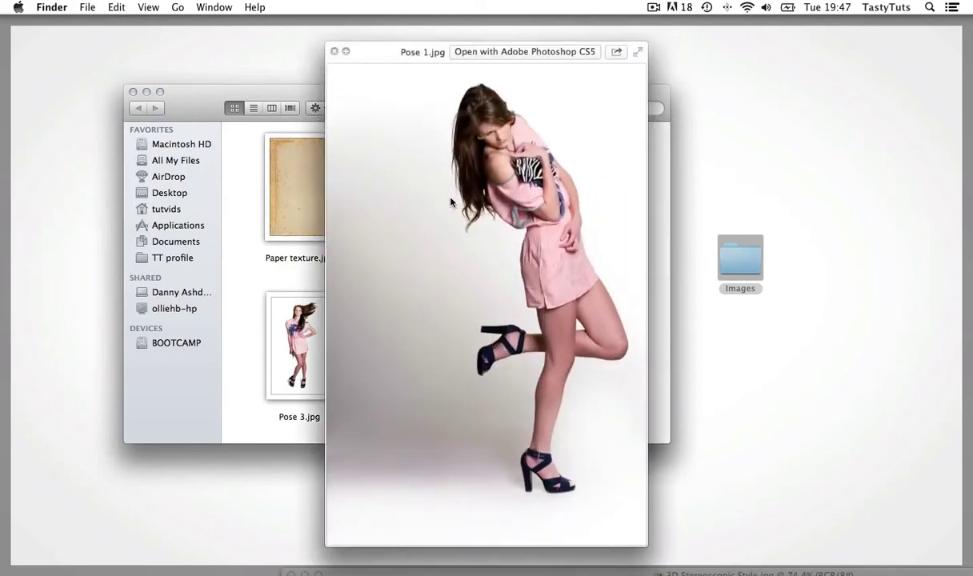
key(Right)
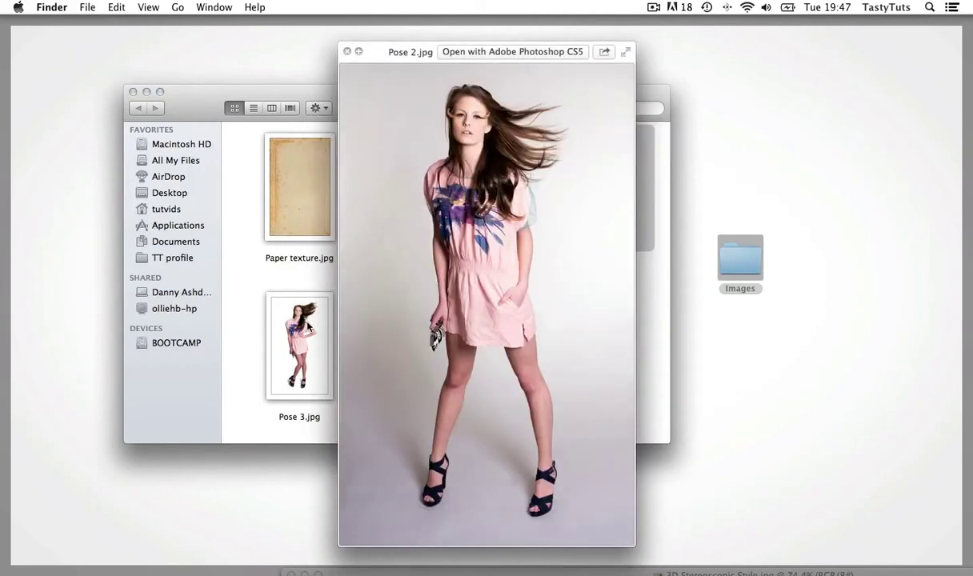
click(308, 327)
click(307, 192)
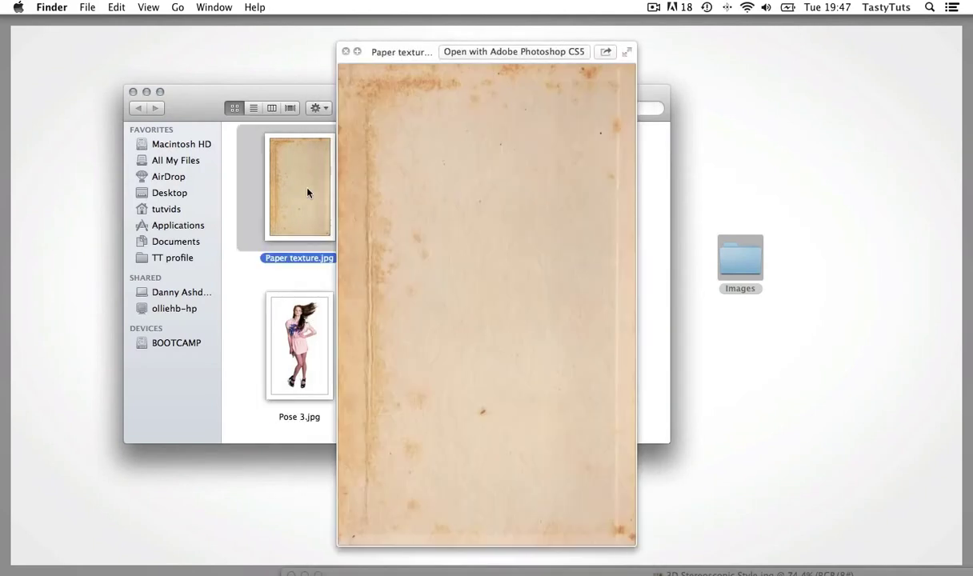
- Browse the vintage paper textures page in Chrome, then leave the browser
key(super+Tab)
key(super+Tab)
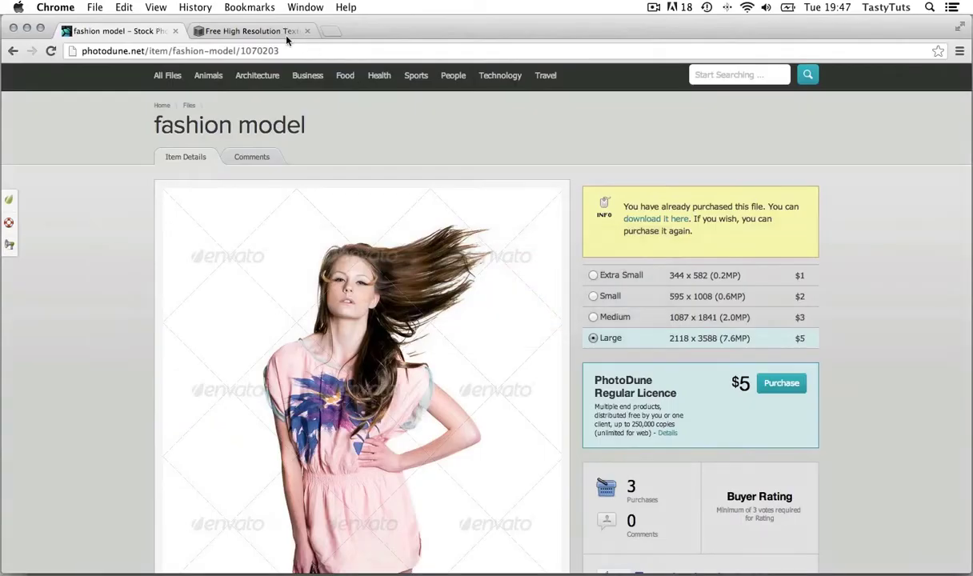
click(265, 31)
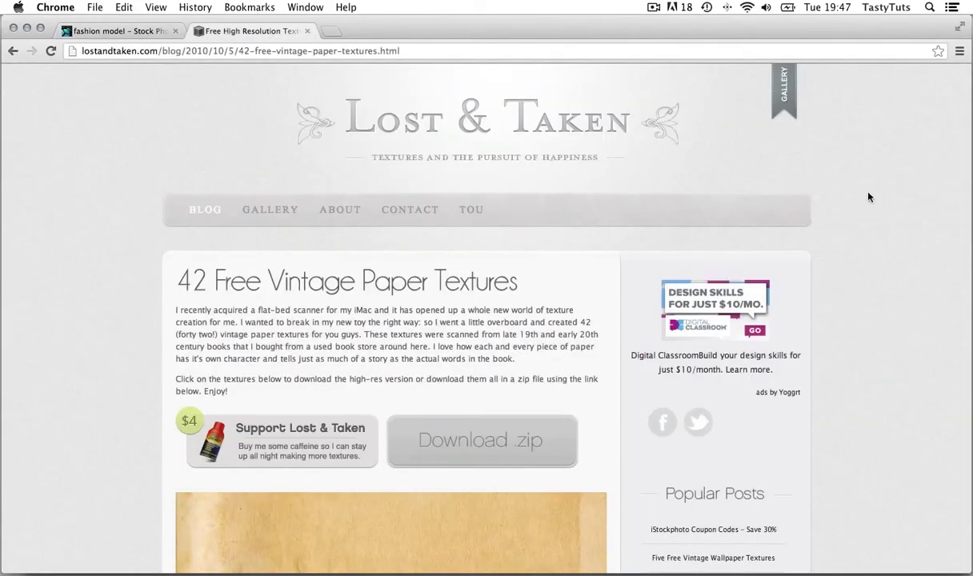
scroll(869, 197, down, 5)
scroll(869, 197, down, 2)
scroll(869, 196, up, 8)
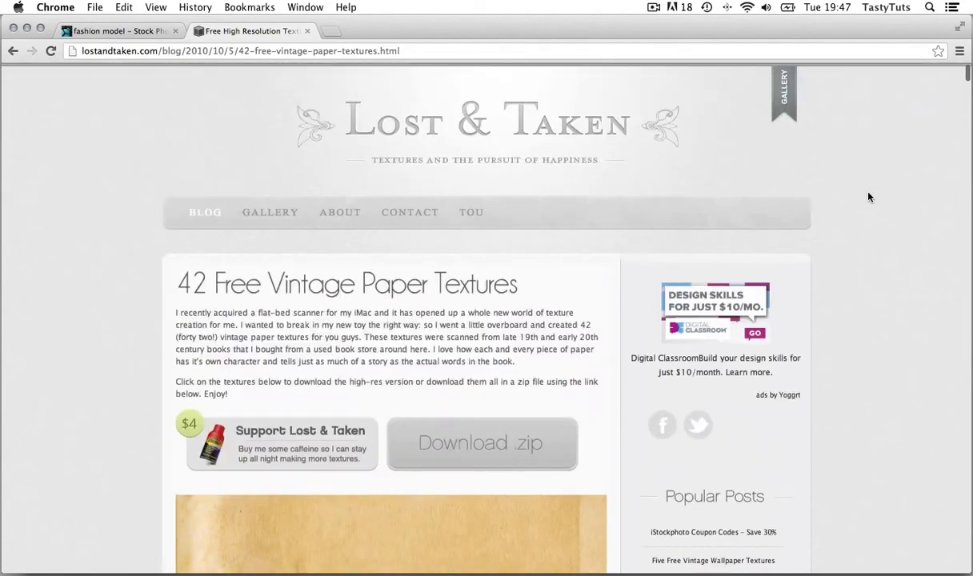
key(super+Tab)
key(super+Tab)
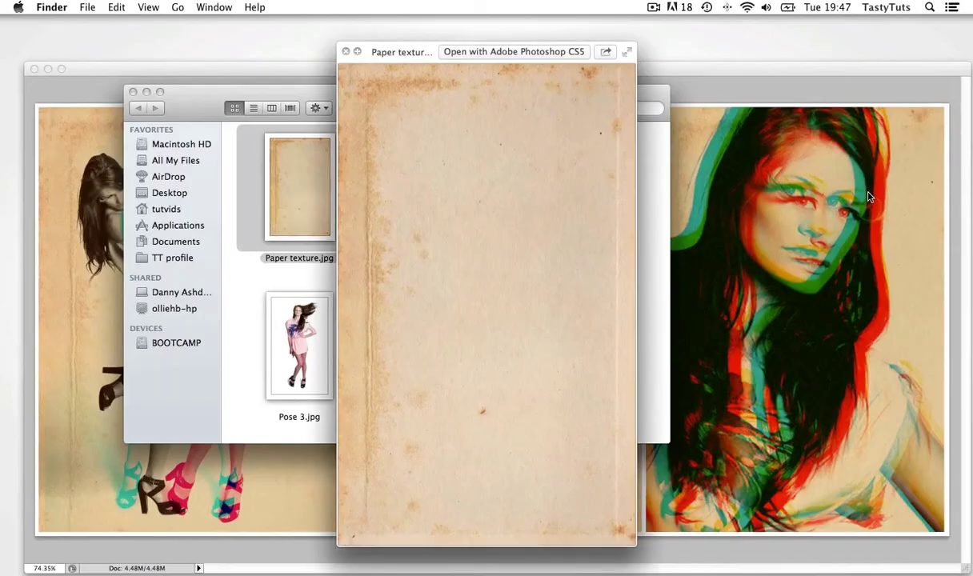
- Start a new document using the International Paper A4 preset at 150 resolution
key(super+Tab)
key(super+Tab)
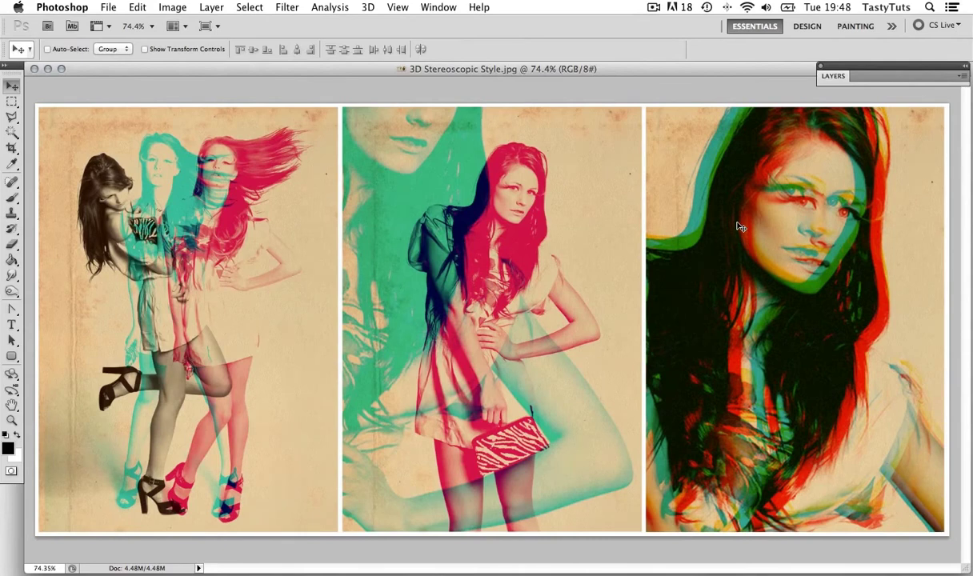
key(super+n)
click(506, 228)
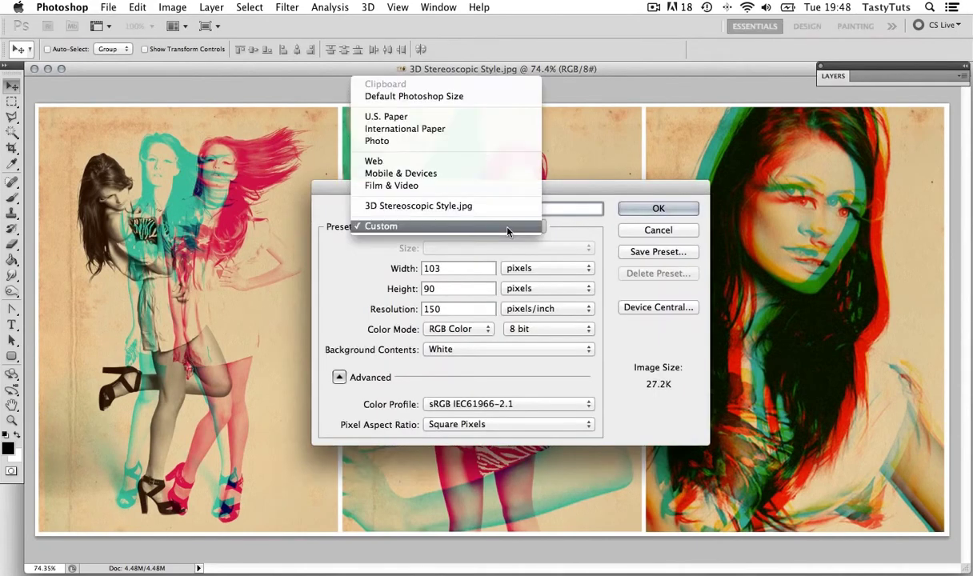
click(408, 128)
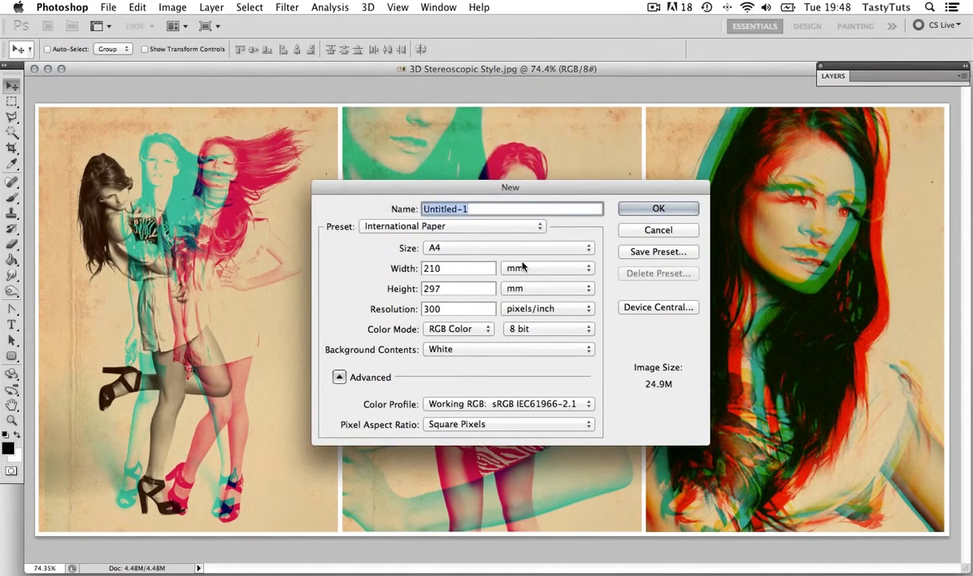
double_click(471, 309)
text(1)
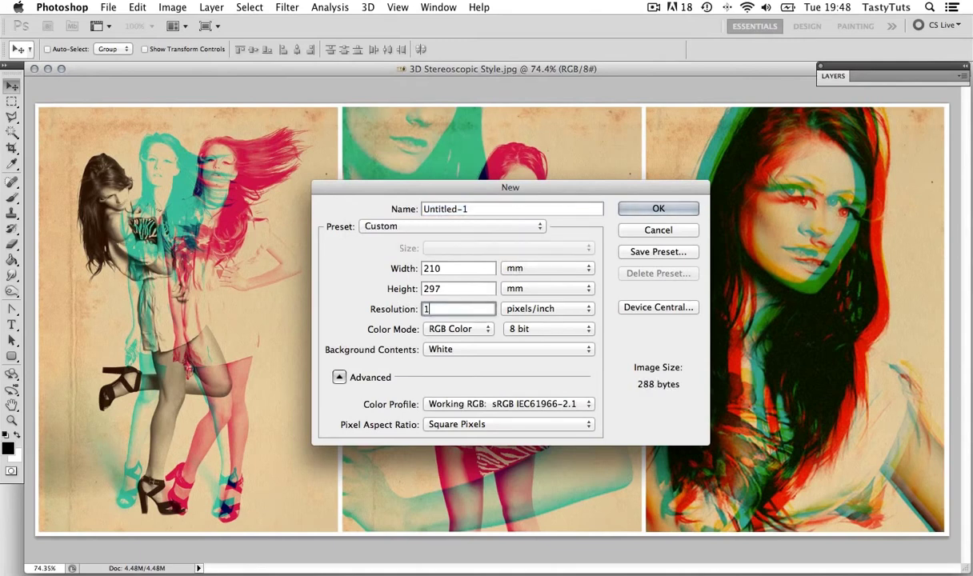
text(50)
- Create the A4 document and fill its canvas with cream colour f7e8c1
click(645, 209)
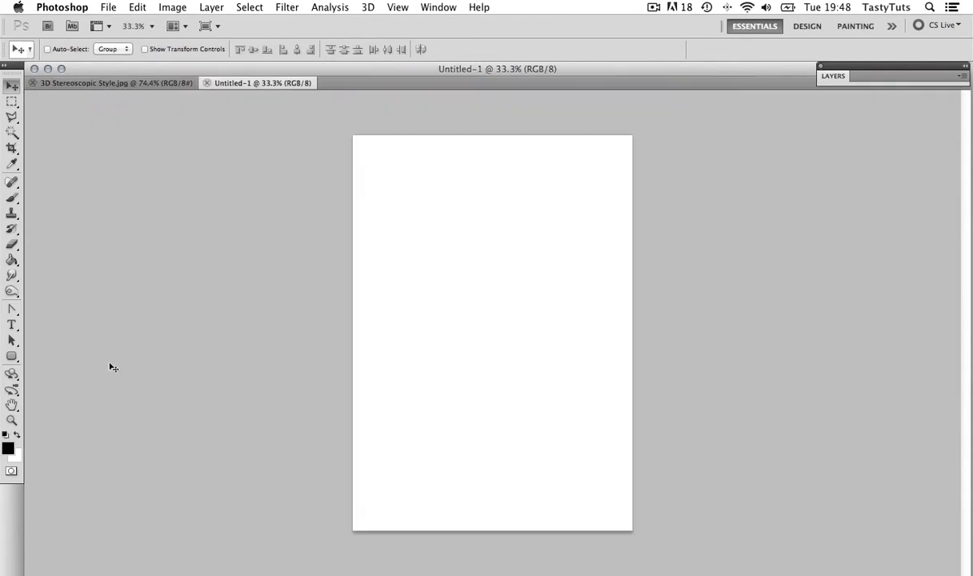
click(8, 448)
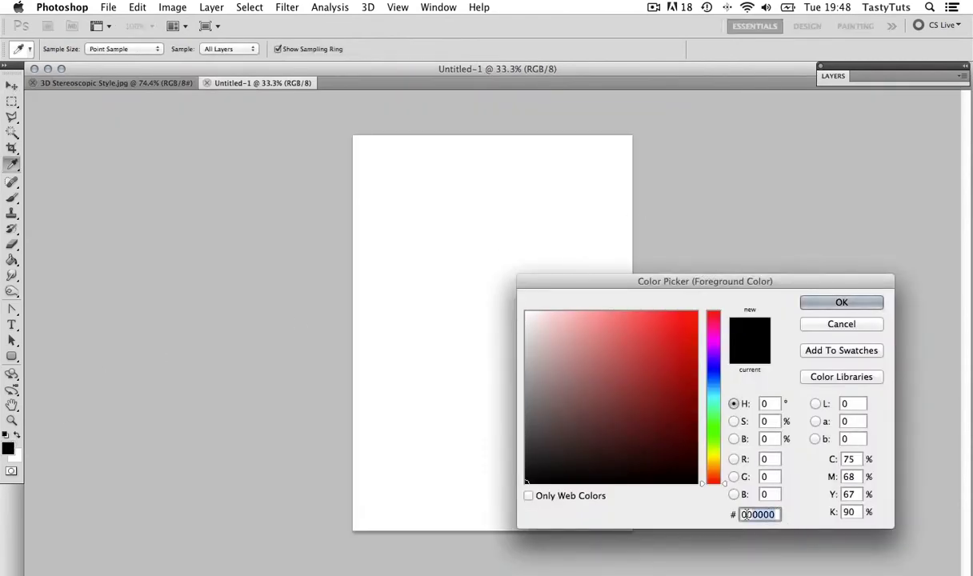
text(f7)
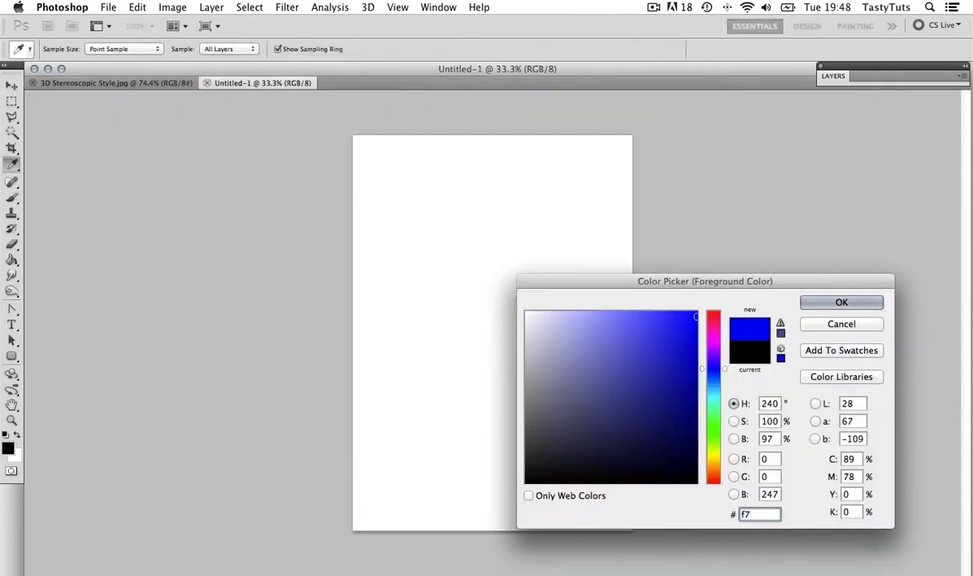
text(e8)
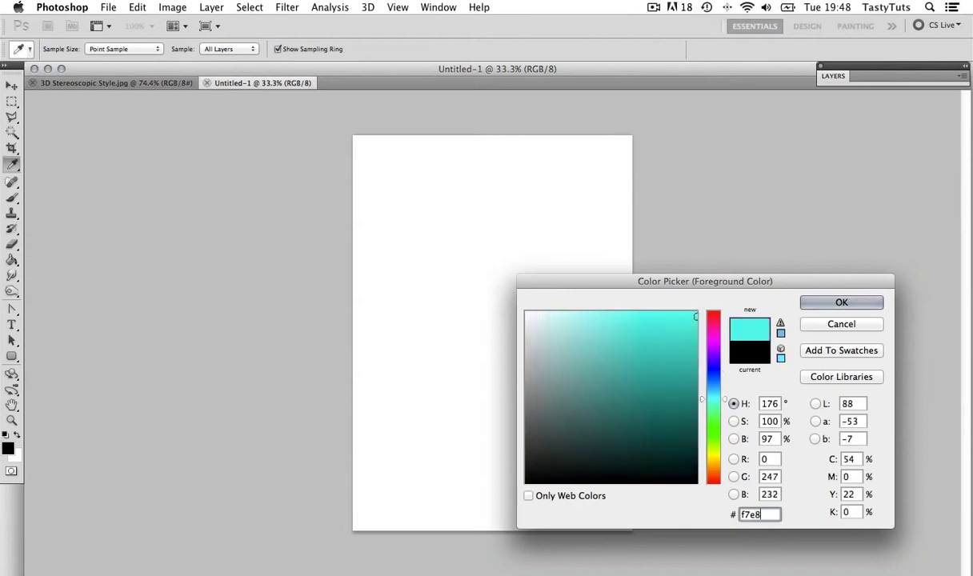
text(c1)
key(Return)
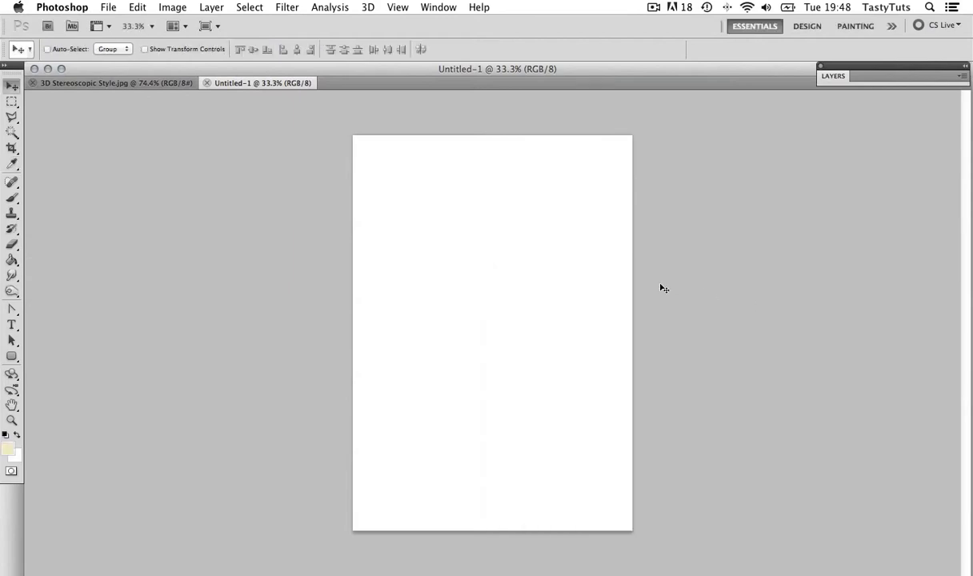
key(g)
click(513, 254)
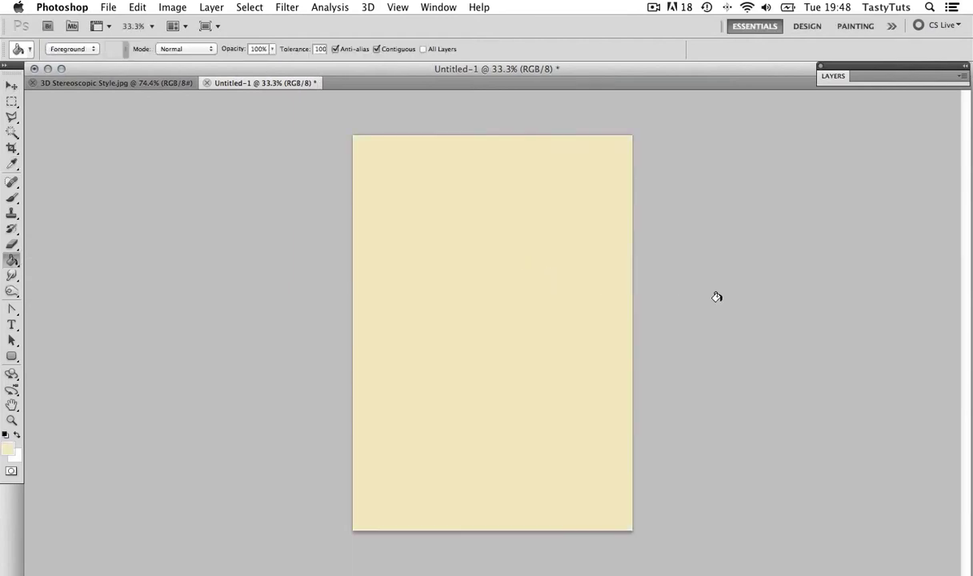
key(v)
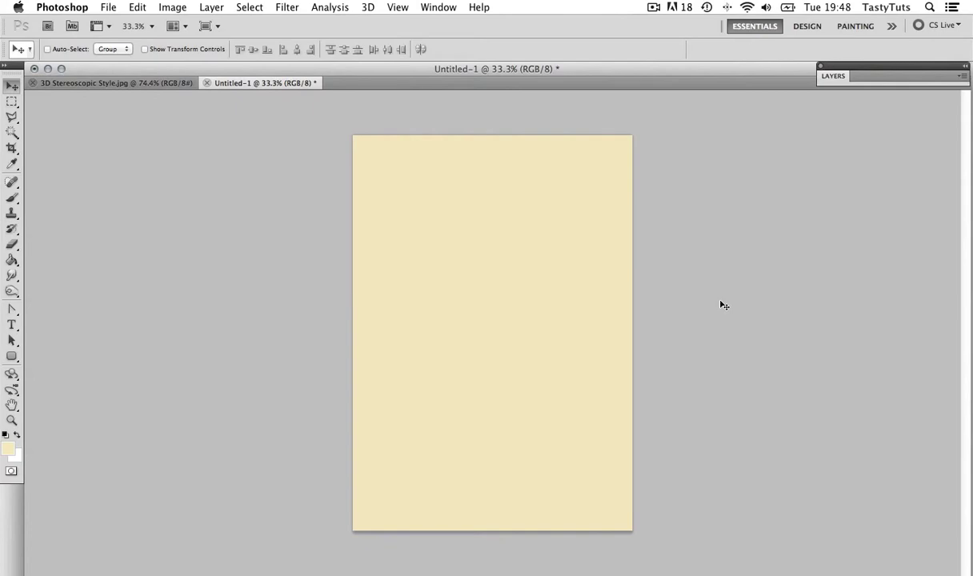
- Open Pose 1.jpg from the Images folder and convert it to Grayscale
key(F11)
double_click(728, 260)
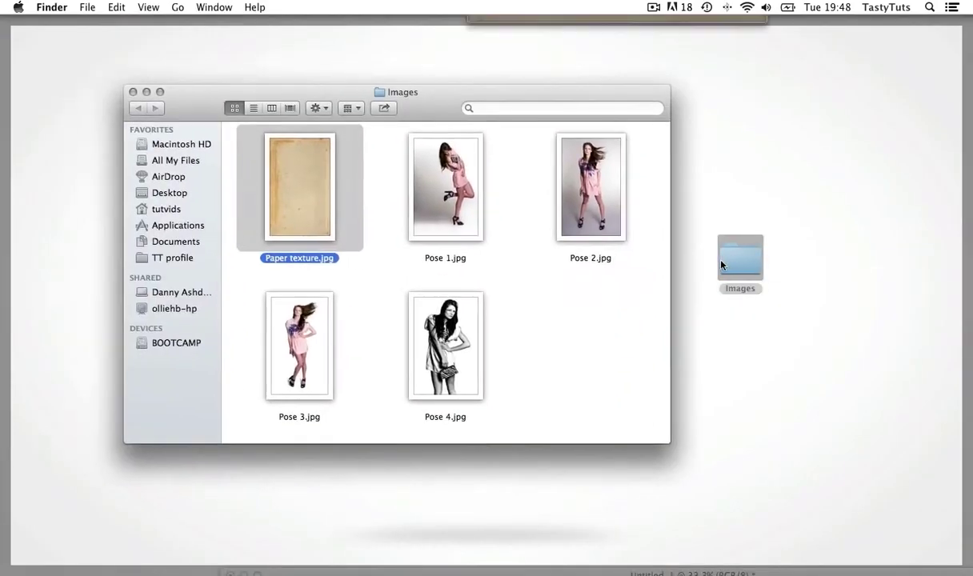
double_click(428, 167)
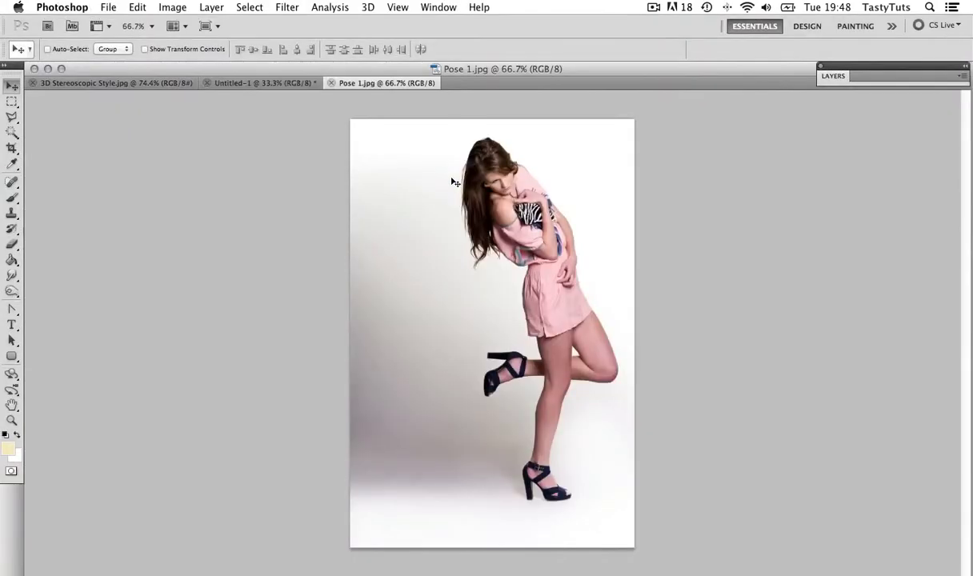
click(172, 8)
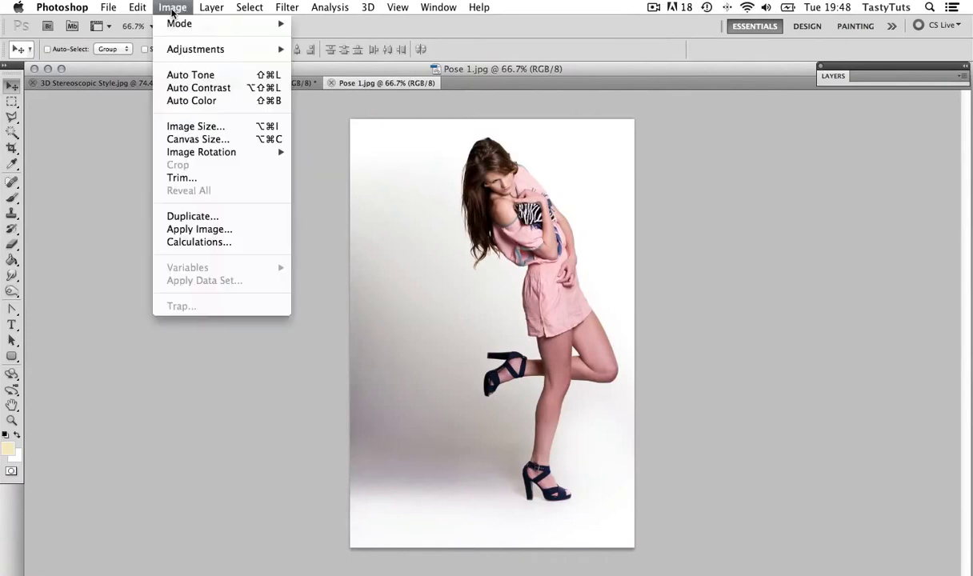
mouse_move(173, 23)
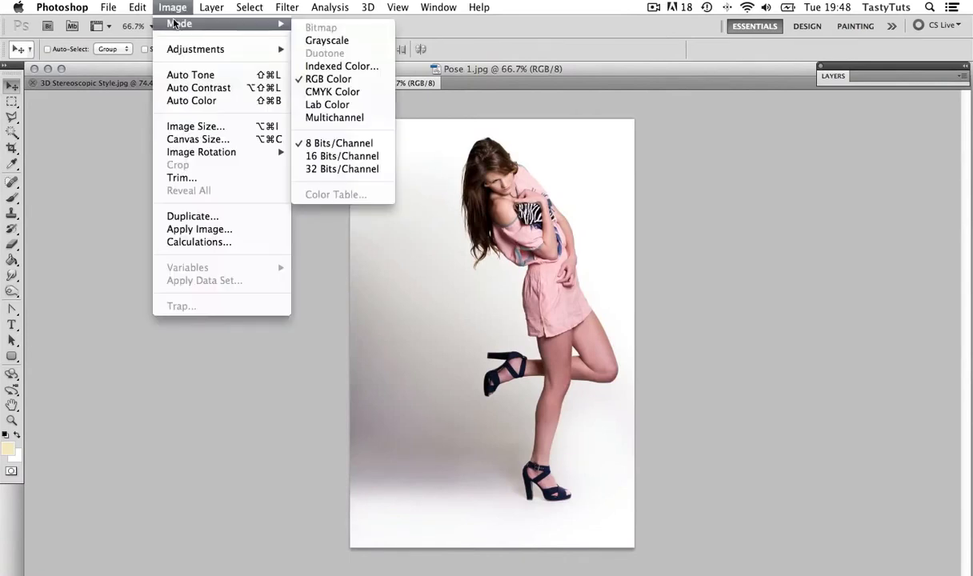
click(330, 40)
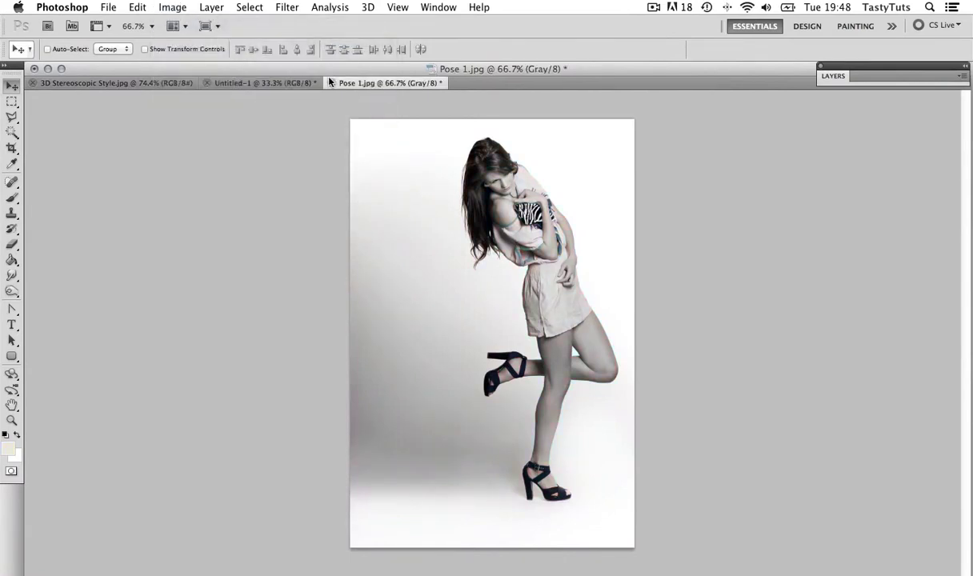
click(172, 7)
- Set up a Monotone duotone for Pose 1 with dark brown ink 3d1f01
mouse_move(183, 24)
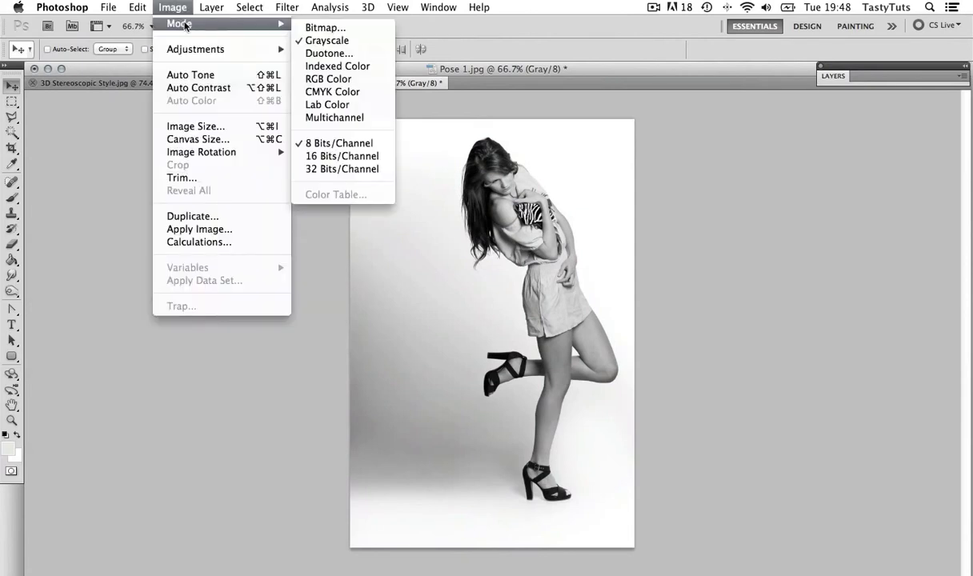
click(329, 52)
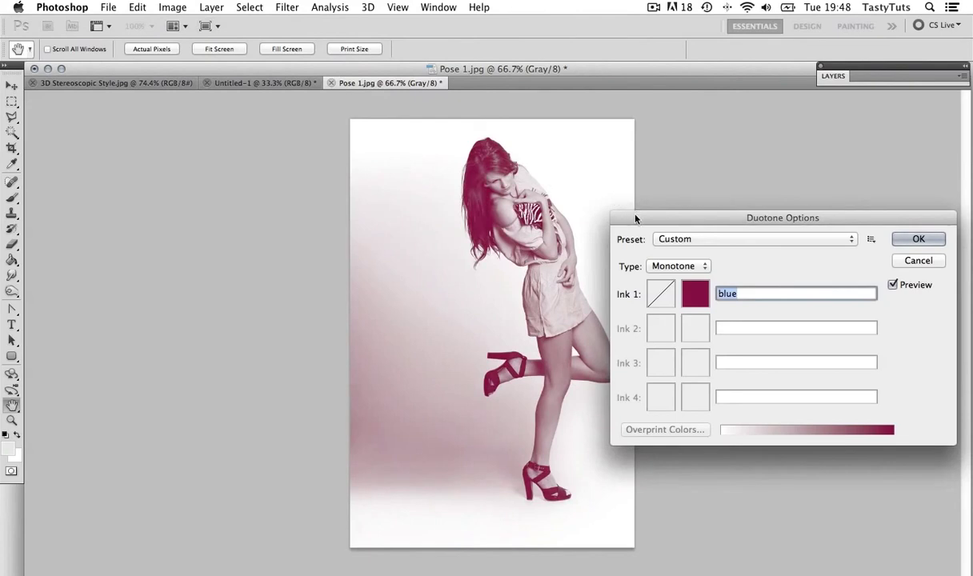
drag(641, 222, 358, 293)
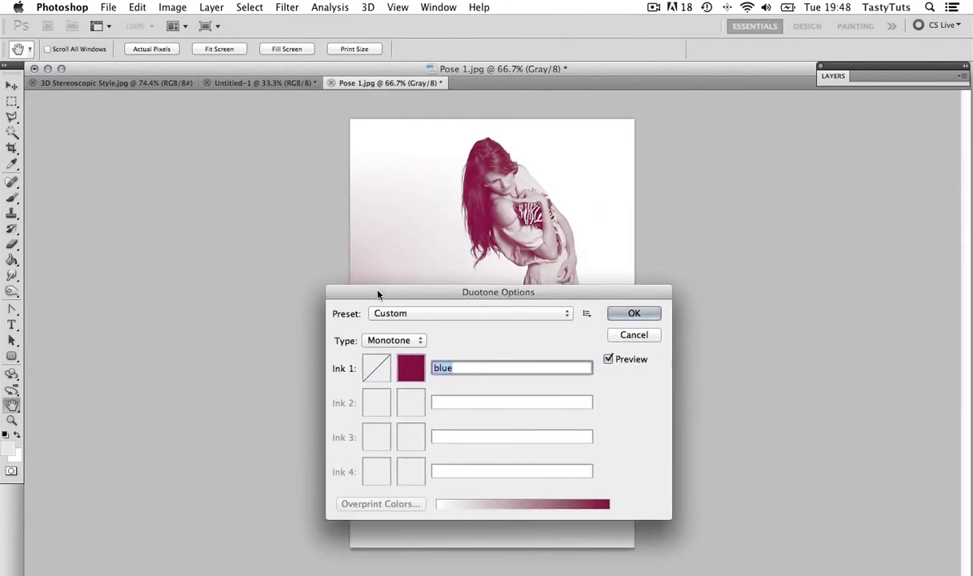
click(380, 340)
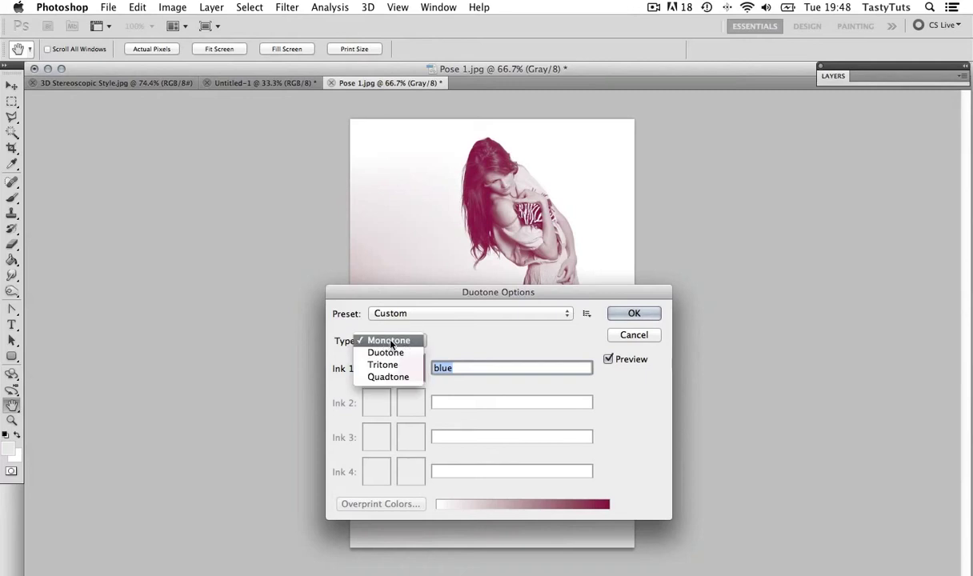
click(384, 341)
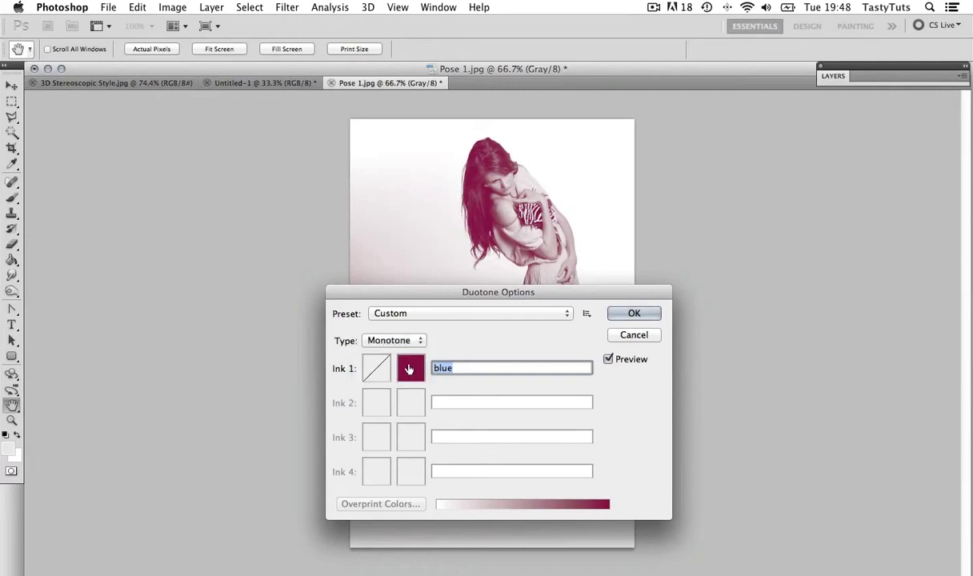
click(409, 368)
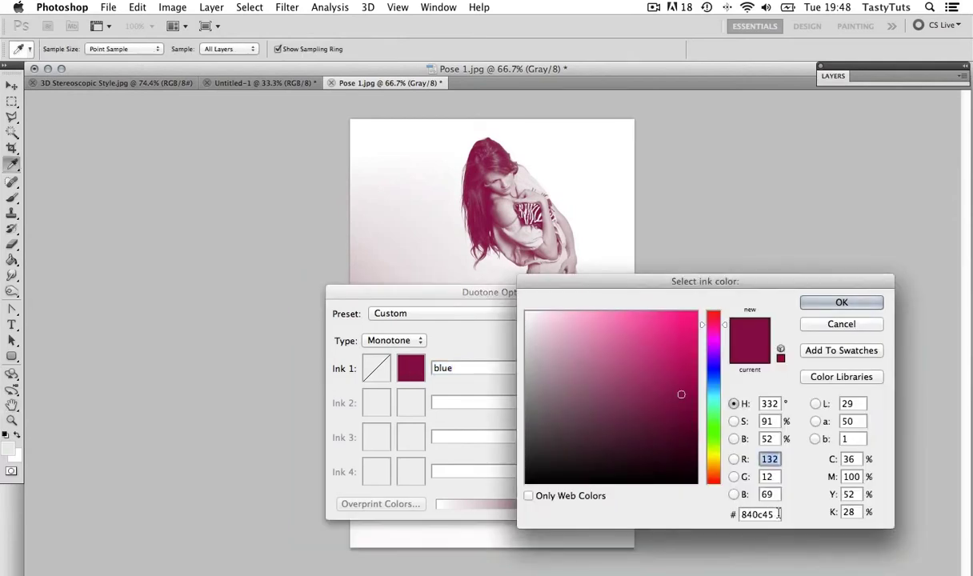
click(748, 514)
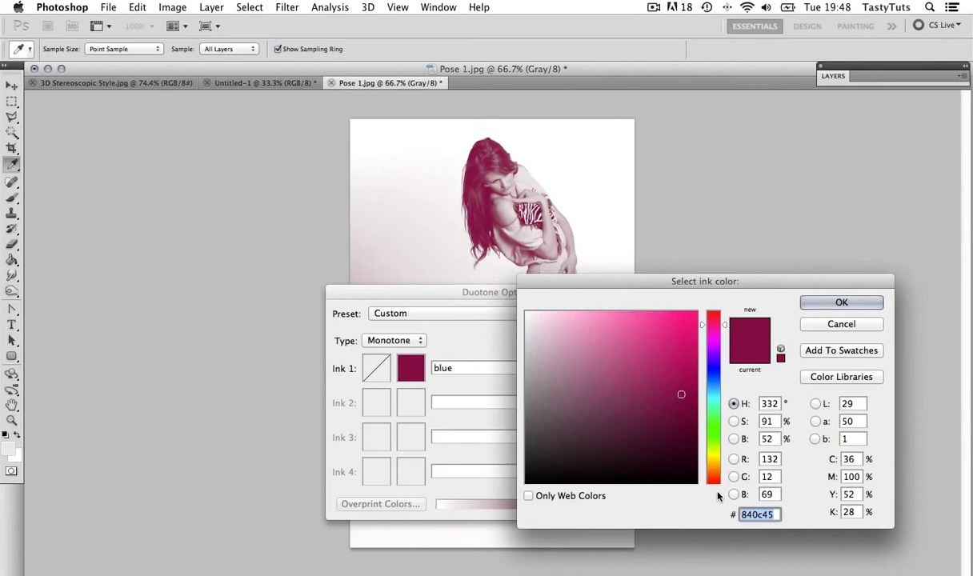
text(3d1)
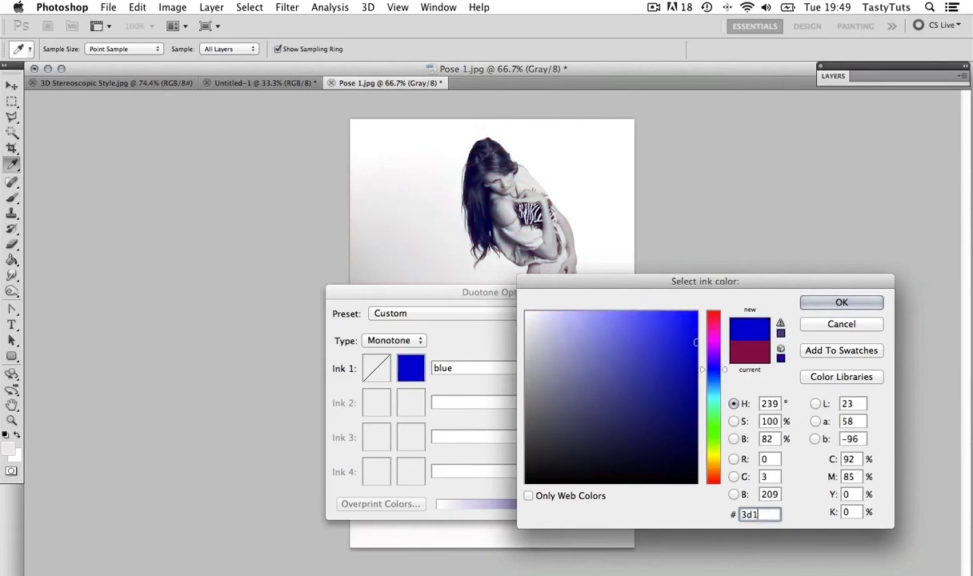
text(f01)
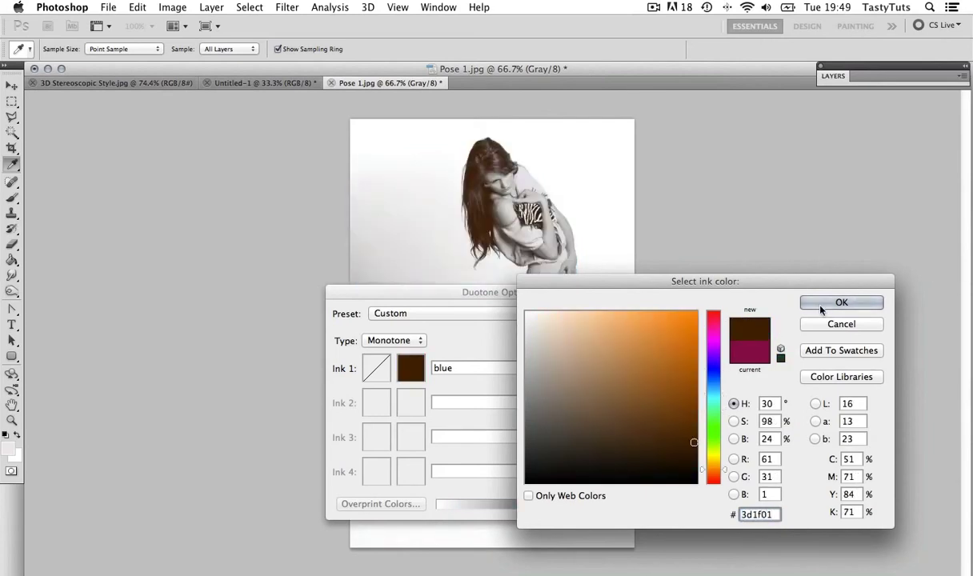
click(841, 301)
- Apply the monotone and copy the toned photo into Untitled-1 as Layer 1
click(629, 311)
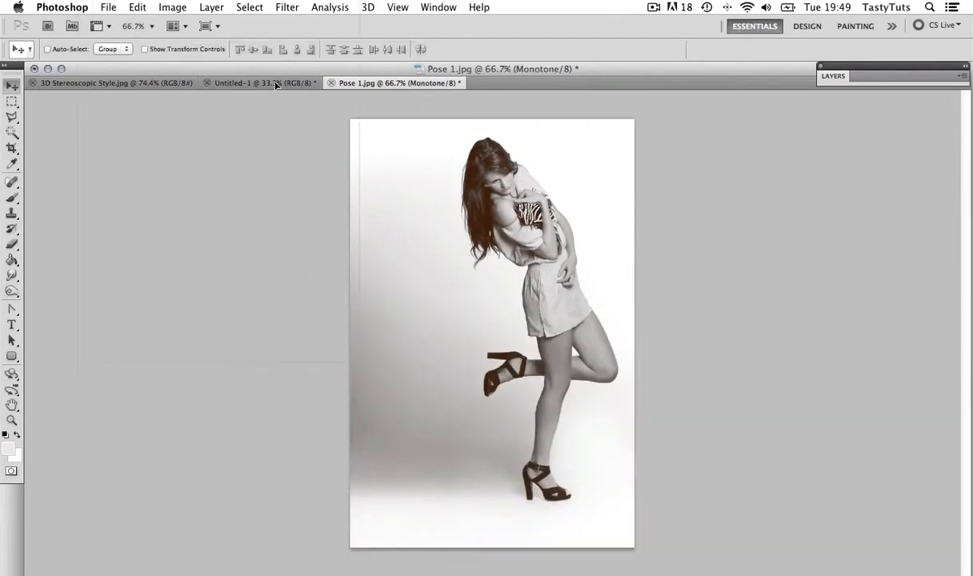
drag(275, 83, 480, 256)
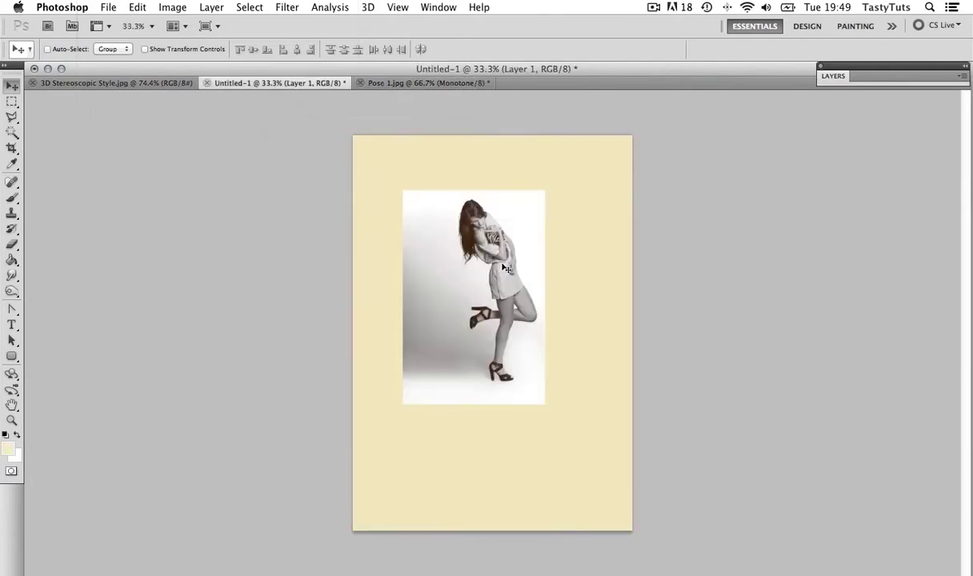
click(832, 76)
- Group Layer 1 and rename the group to 'Pose 1'
key(super+g)
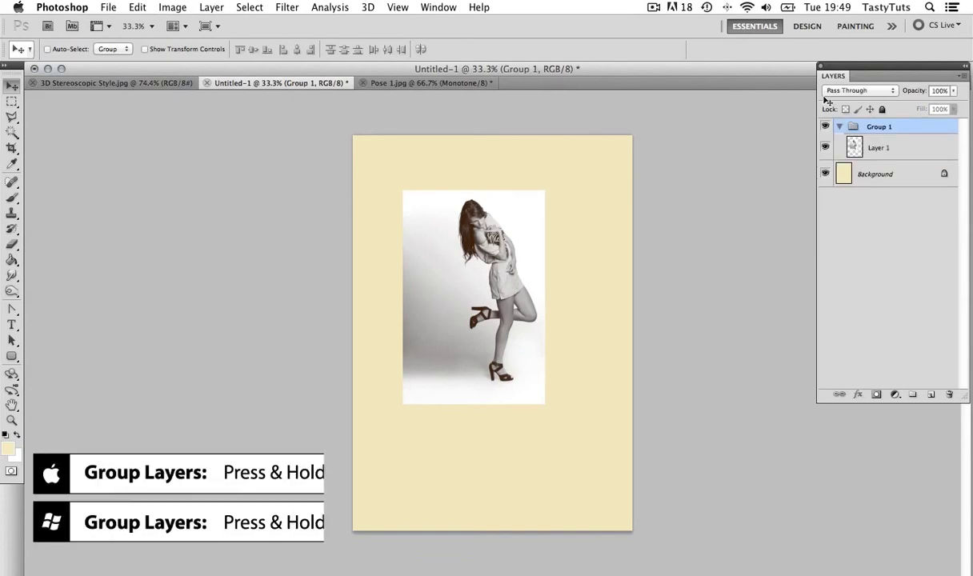
double_click(879, 127)
text(Pose 1)
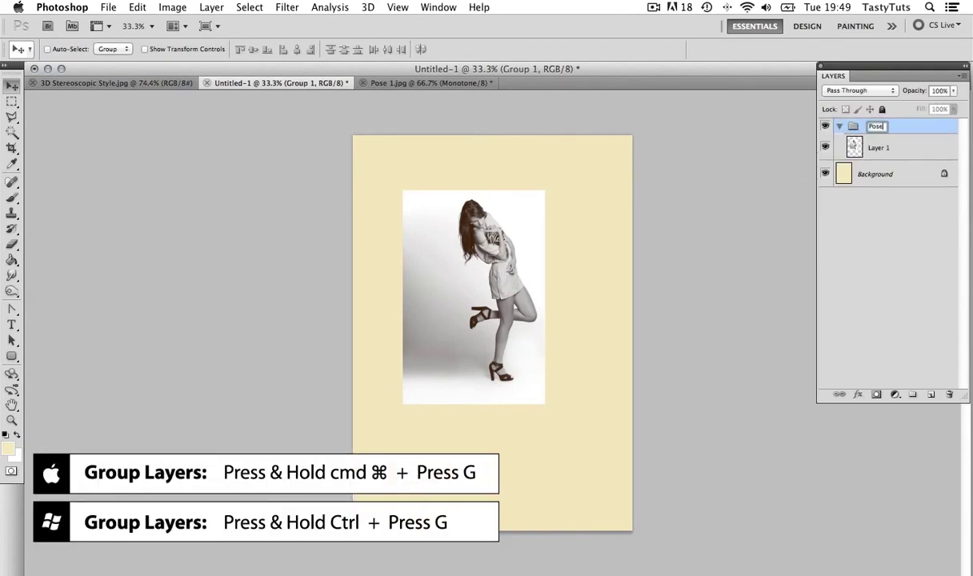
key(Return)
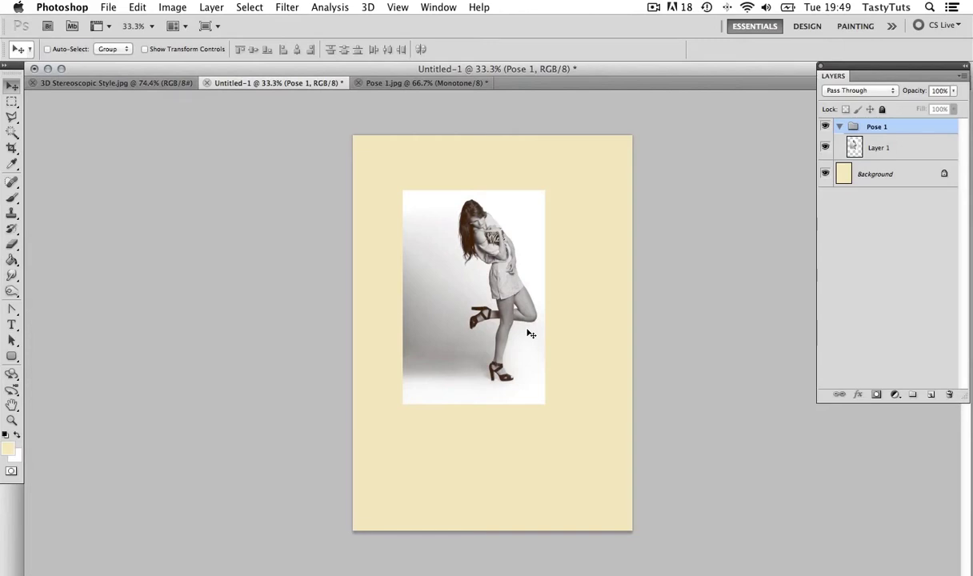
- Scale the Pose 1 photo to about 193% and shift it left, leaving a cream strip on the right
key(ctrl+t)
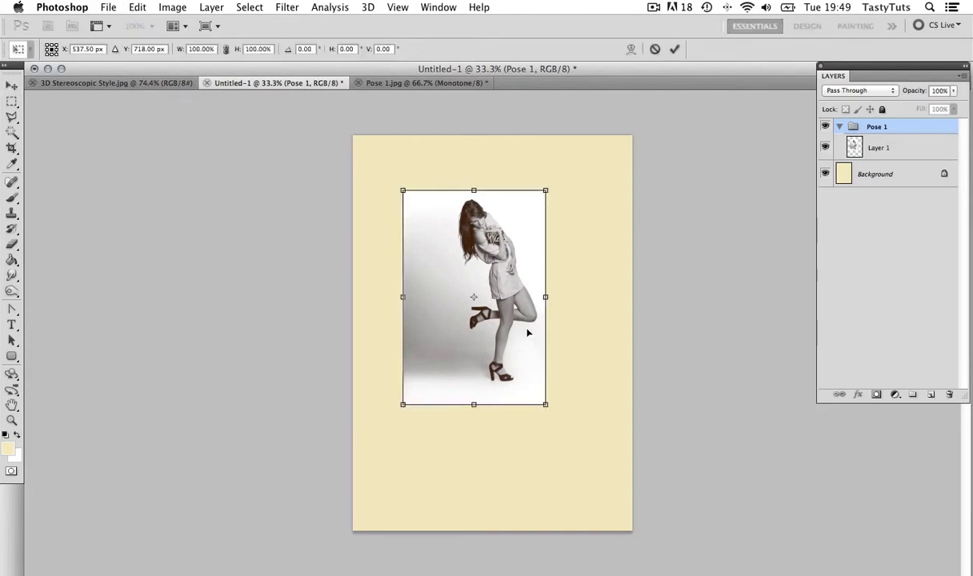
drag(518, 254, 531, 284)
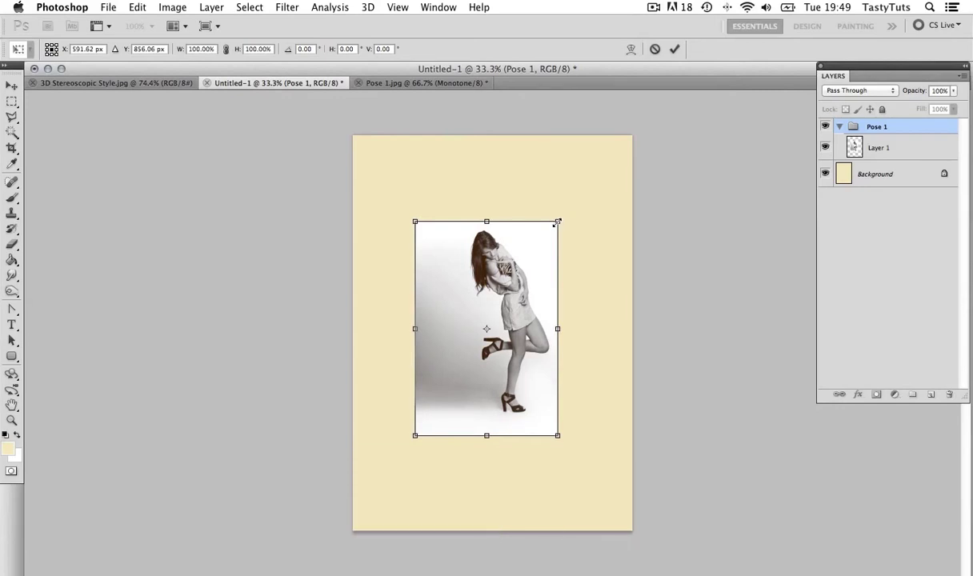
drag(557, 223, 662, 145)
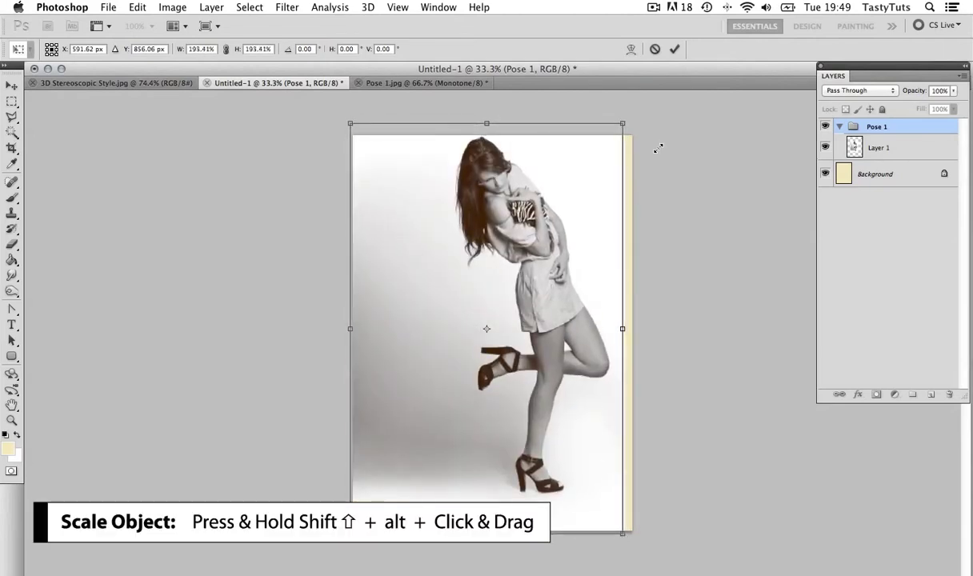
key(Return)
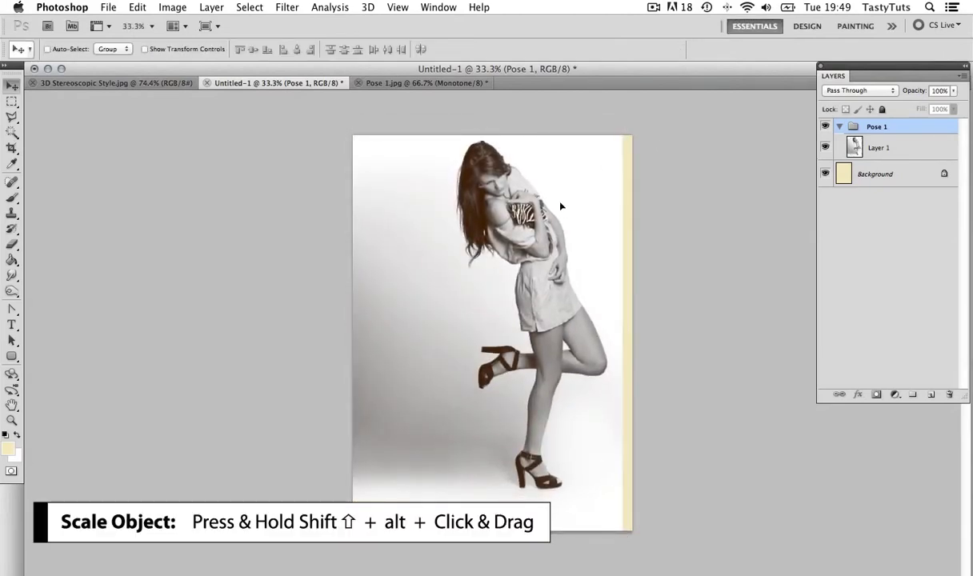
drag(556, 209, 525, 213)
- Float the Layers panel, set the Pose 1 group to Multiply, and nudge the photo slightly
drag(811, 64, 732, 120)
click(766, 148)
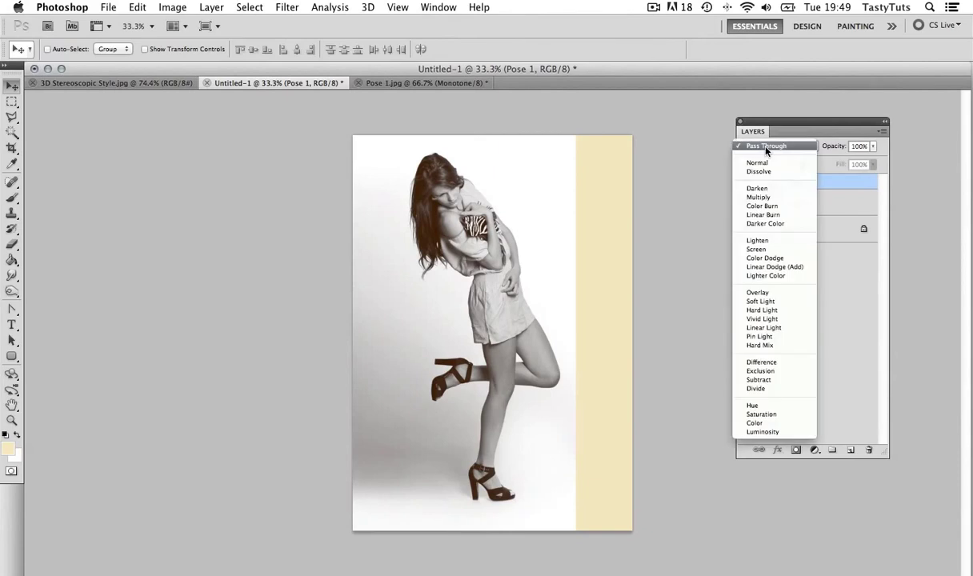
click(769, 196)
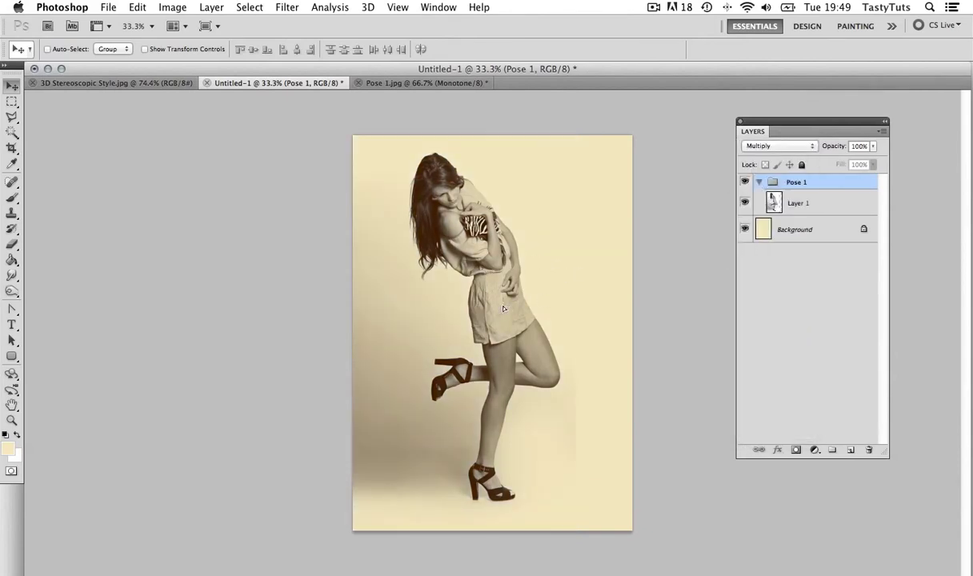
mouse_move(504, 308)
mouse_down()
mouse_move(496, 316)
mouse_move(504, 305)
mouse_move(504, 315)
mouse_up()
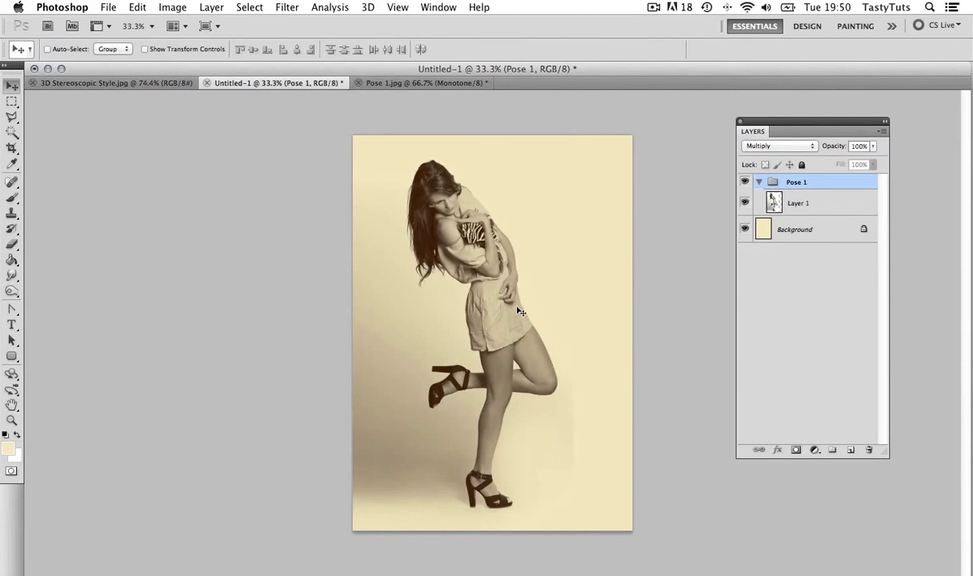
key(z)
drag(490, 289, 493, 292)
key(v)
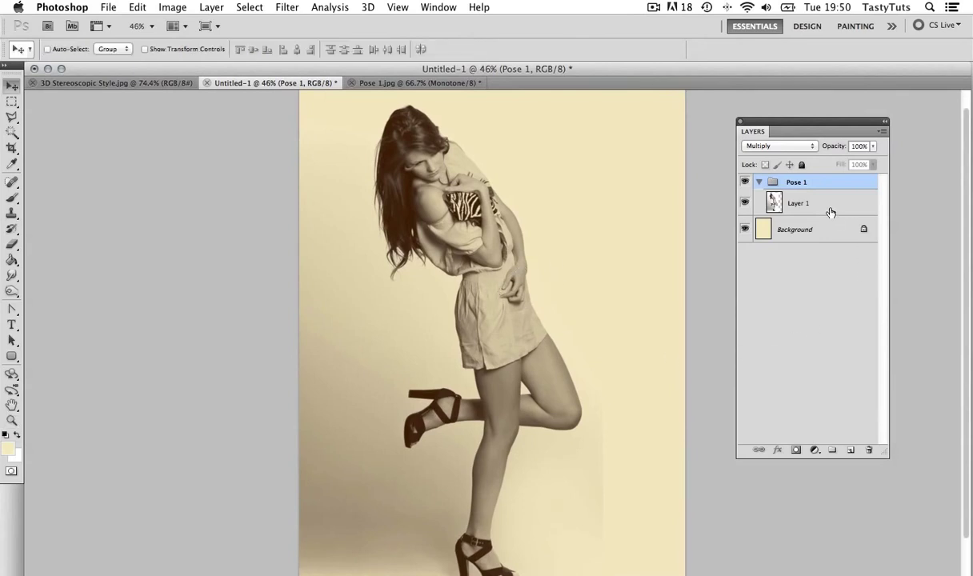
- Add a Levels adjustment layer clipped to the Pose 1 photo layer
click(801, 204)
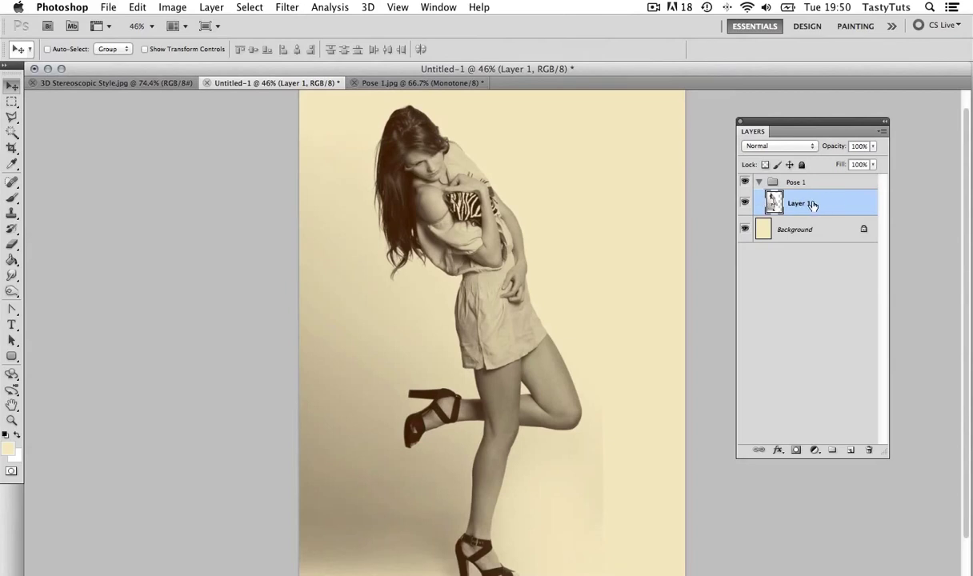
click(814, 452)
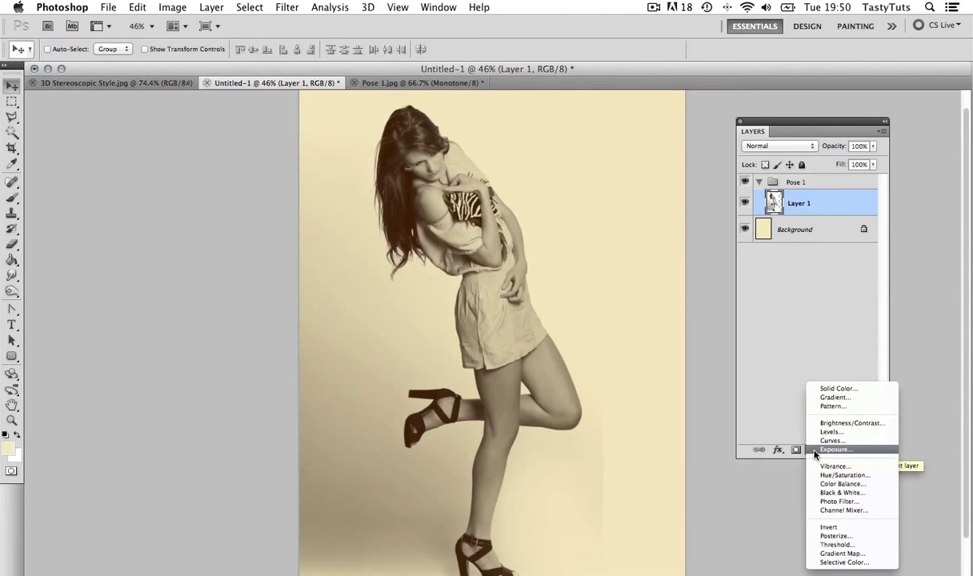
click(830, 432)
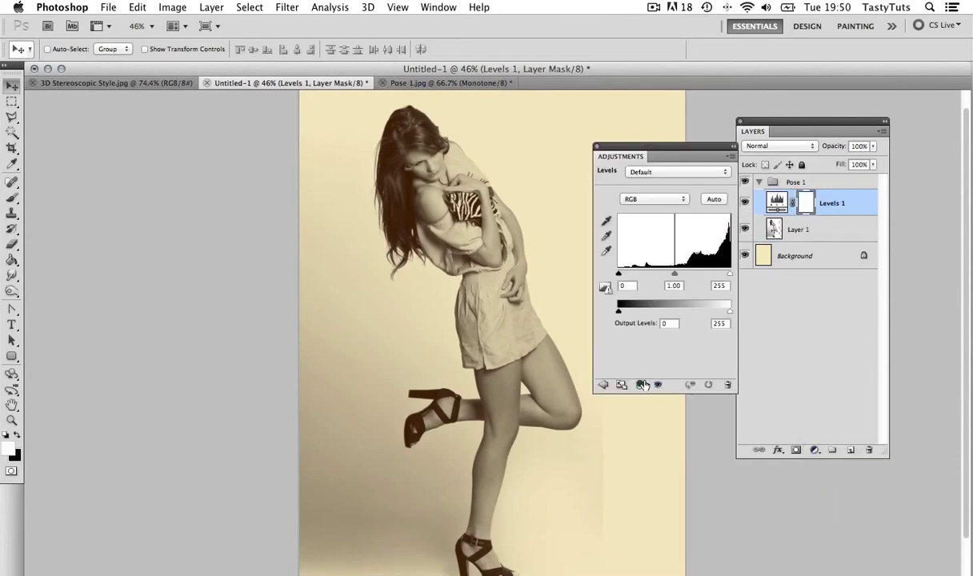
click(639, 386)
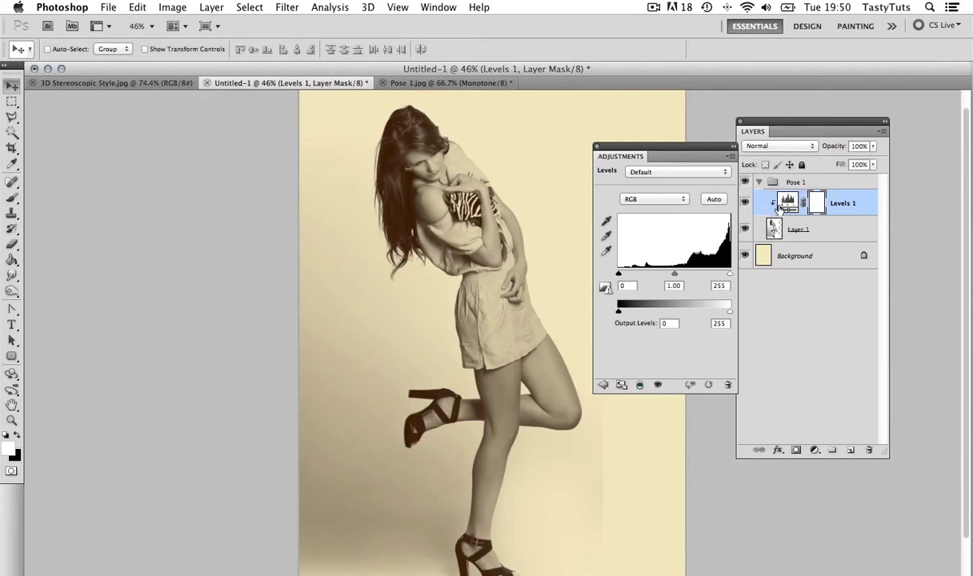
click(857, 231)
click(788, 201)
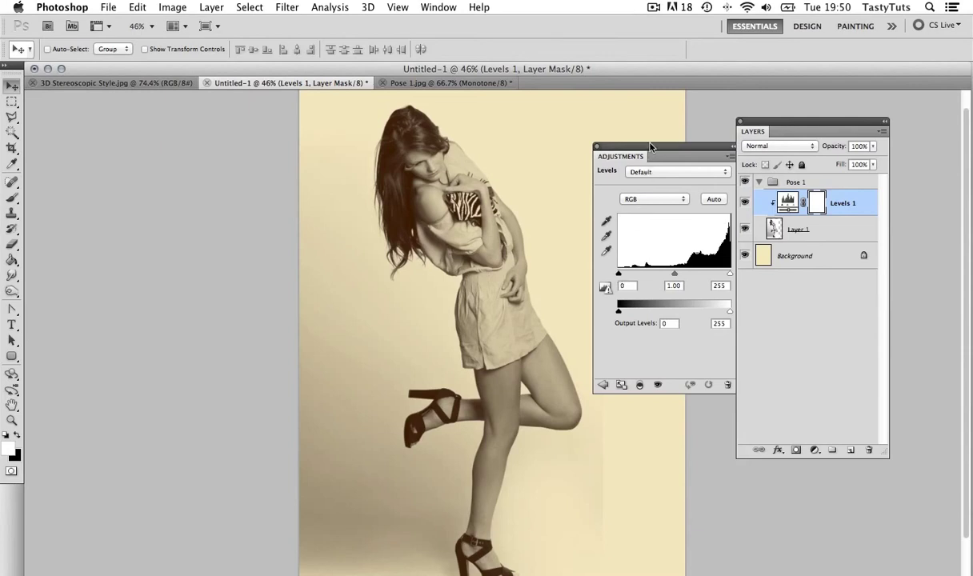
- Set the Levels inputs to 39, 1.00 and 190, then zoom out to the full page
drag(619, 146, 597, 146)
drag(598, 275, 613, 274)
drag(708, 275, 698, 276)
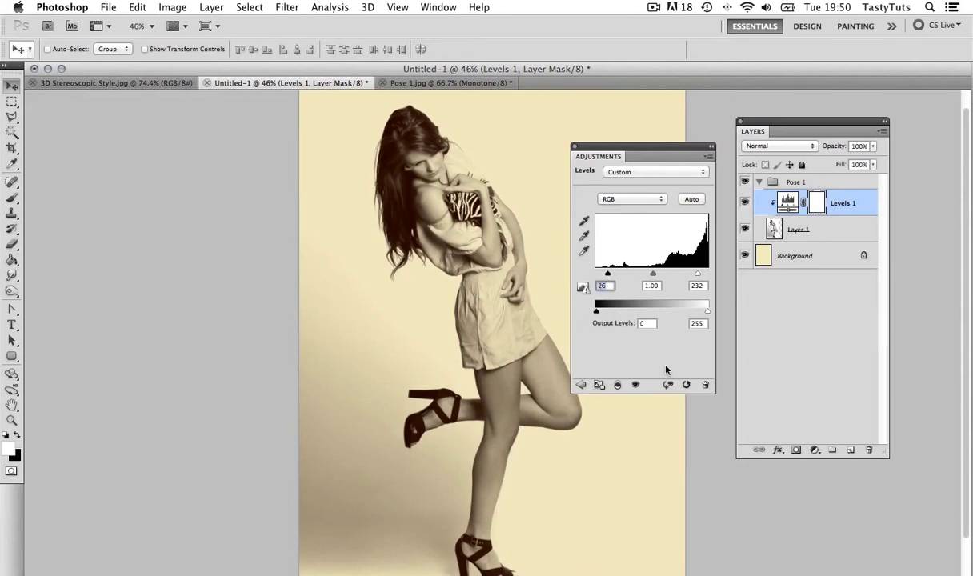
text(39)
key(Tab)
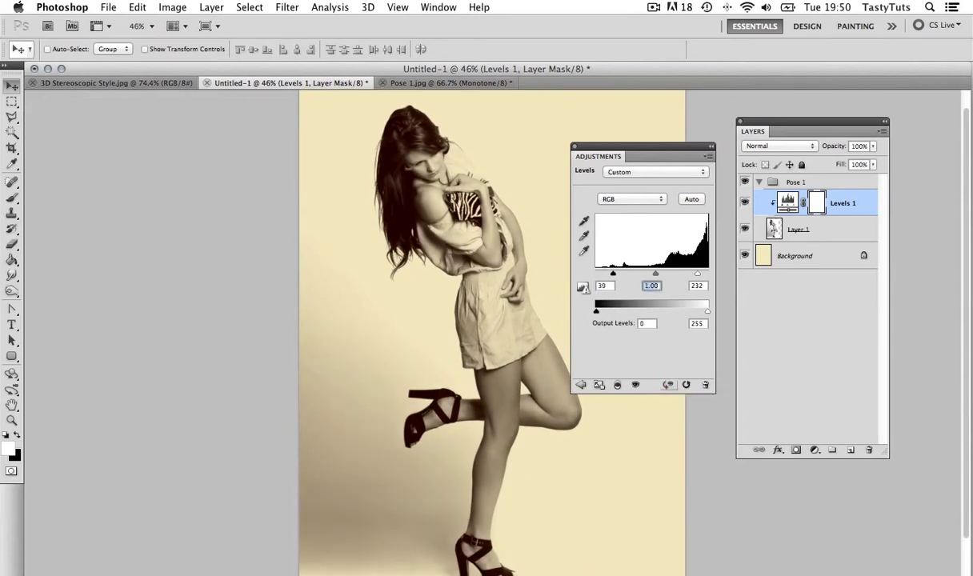
key(Tab)
text(190)
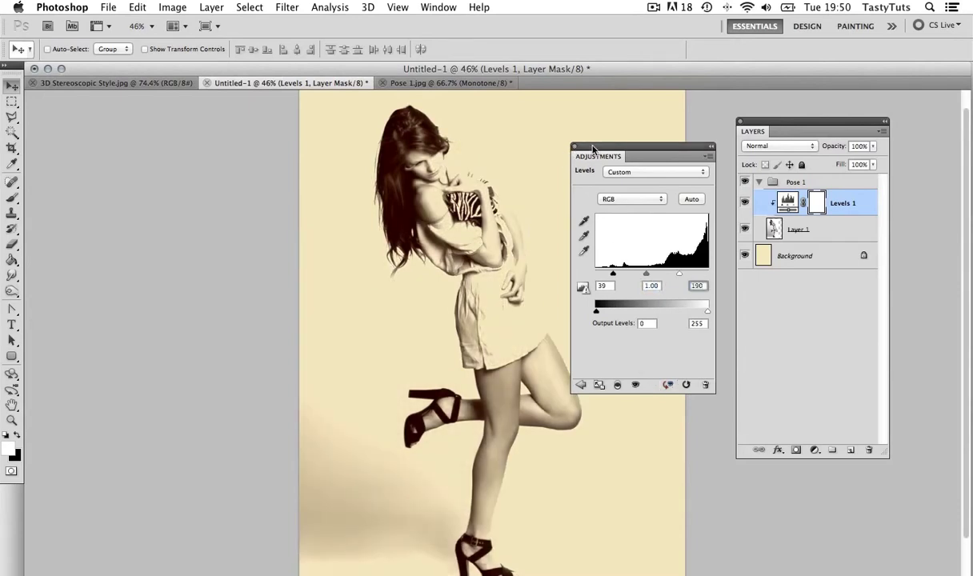
drag(575, 148, 97, 162)
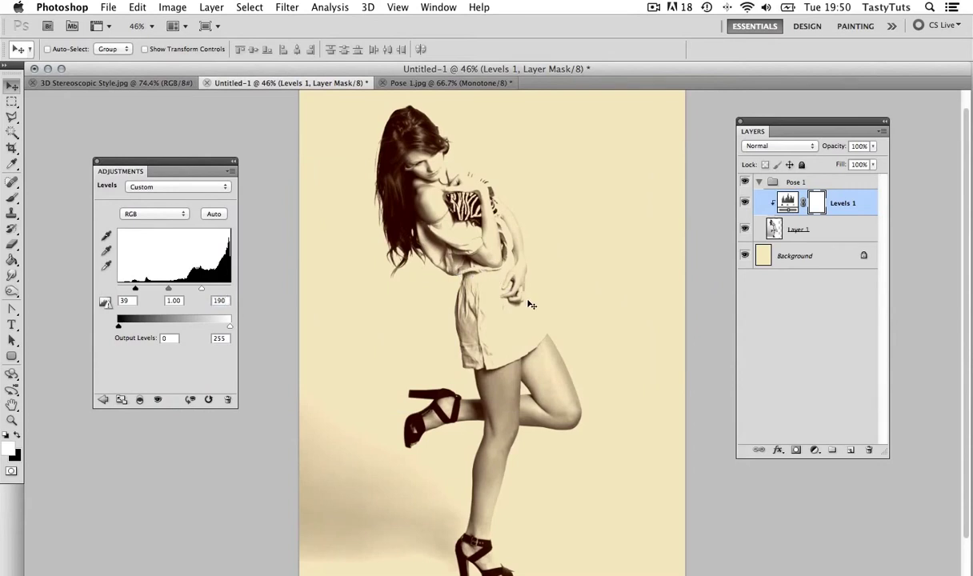
key(z)
alt+click(540, 300)
key(v)
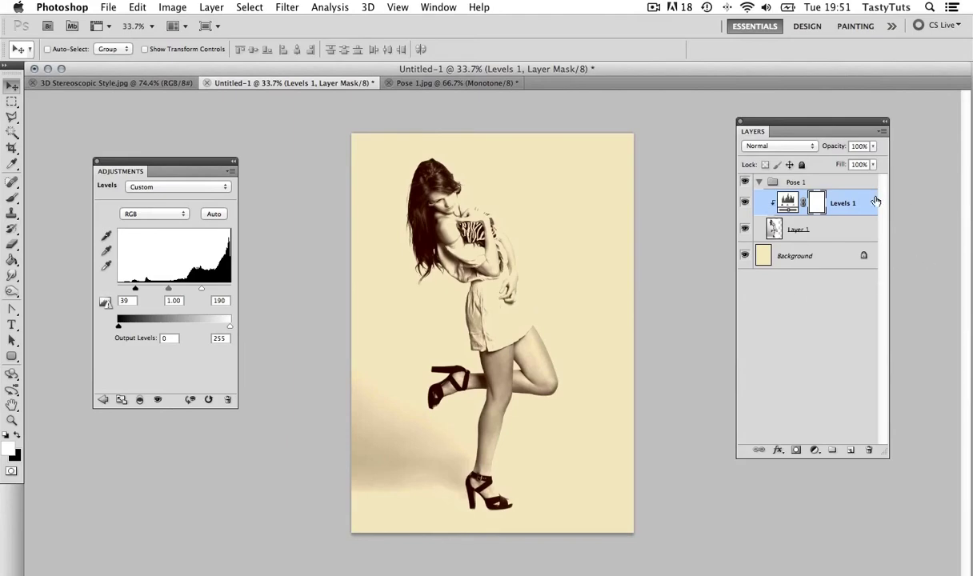
- Open Pose 2.jpg from the Images folder and convert it to Grayscale
key(F11)
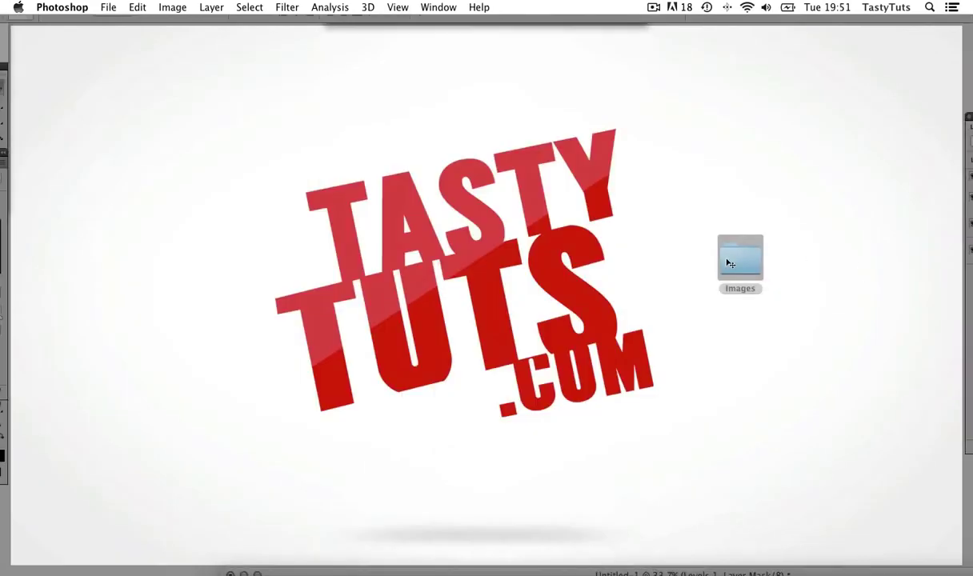
double_click(730, 264)
click(539, 191)
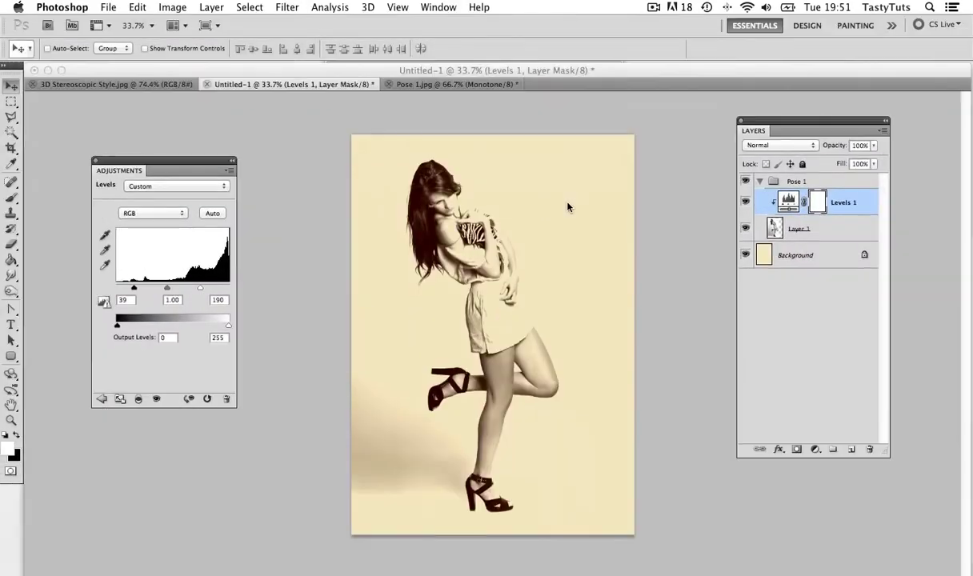
click(173, 7)
mouse_move(224, 24)
click(349, 42)
- Convert Pose 2 to a Monotone duotone with cyan ink 00e7ff
click(172, 9)
mouse_move(186, 25)
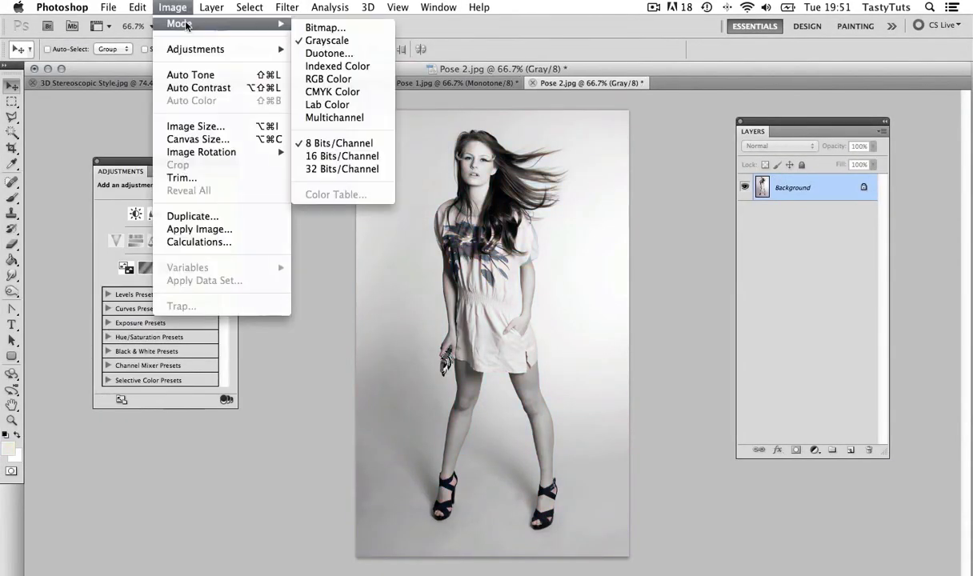
click(326, 53)
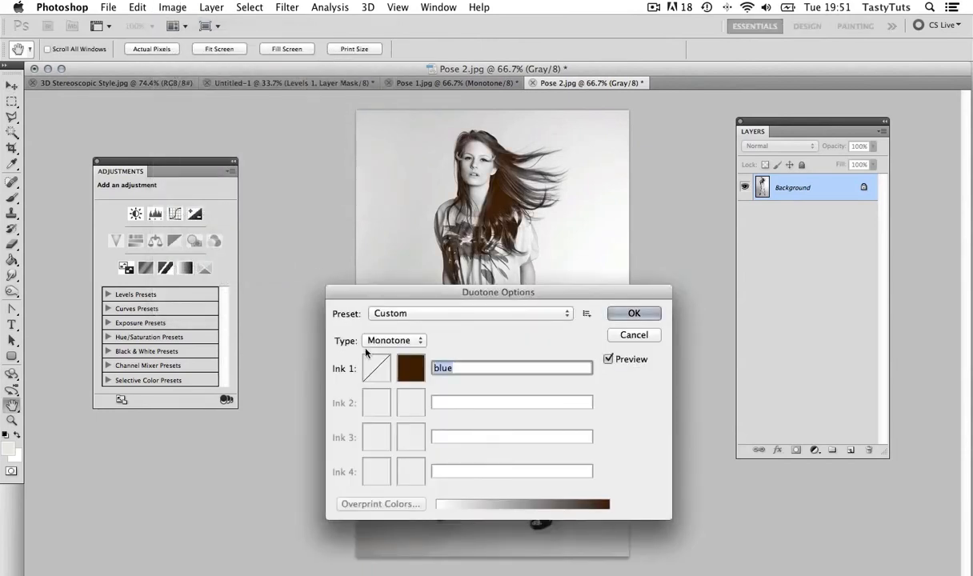
click(411, 368)
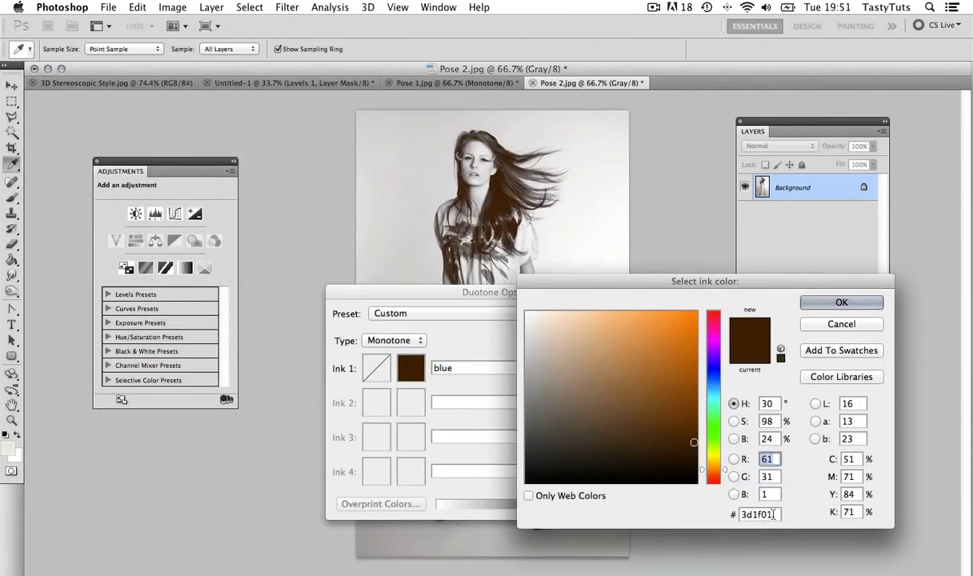
drag(771, 515, 727, 517)
text(00)
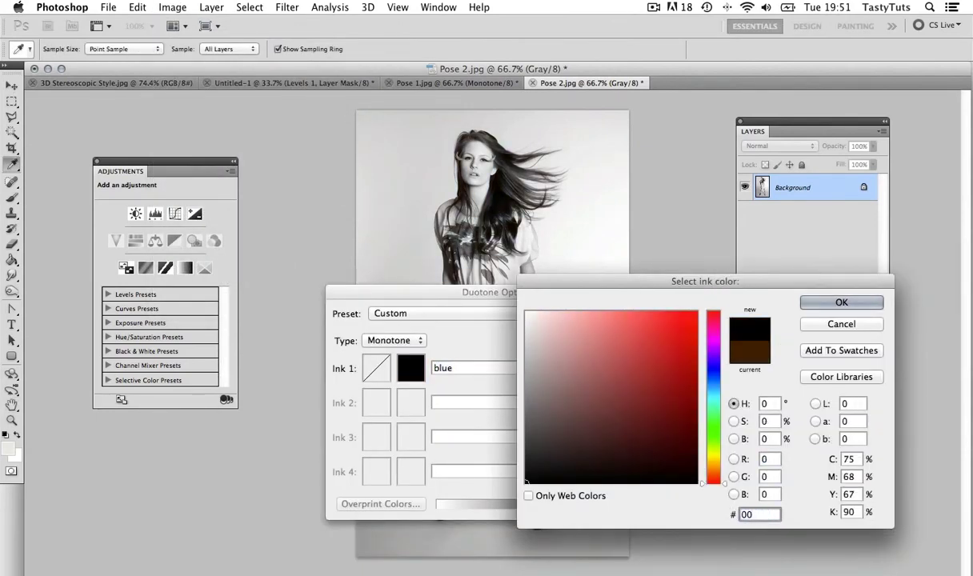
text(e7ff)
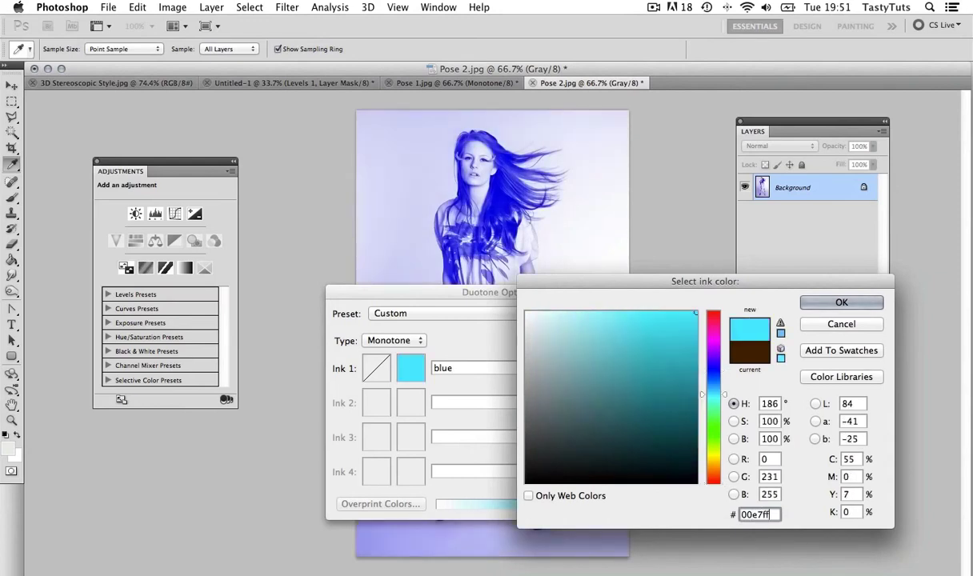
click(841, 302)
click(633, 314)
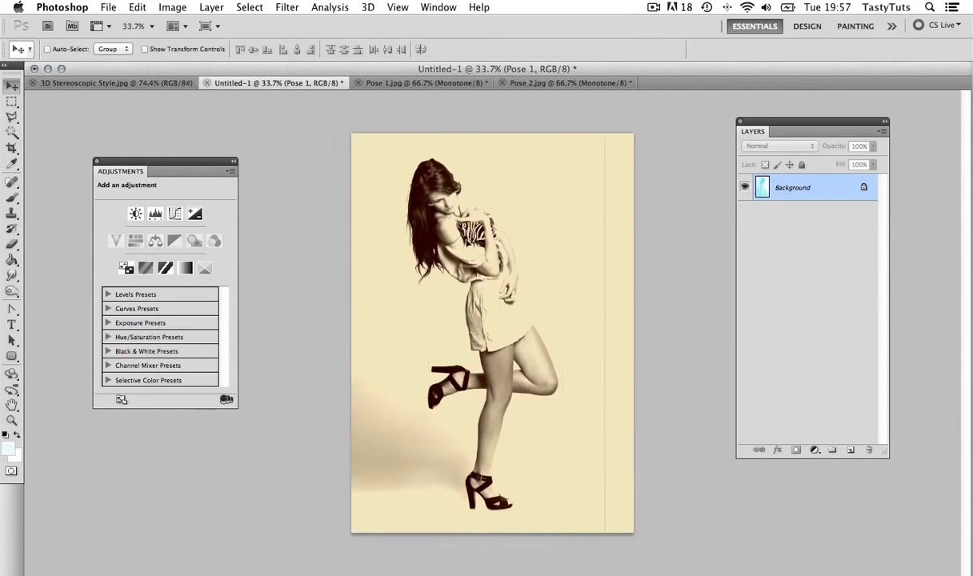
- Paste the cyan photo into Untitled-1 and put it in a group named Pose 2
key(ctrl+v)
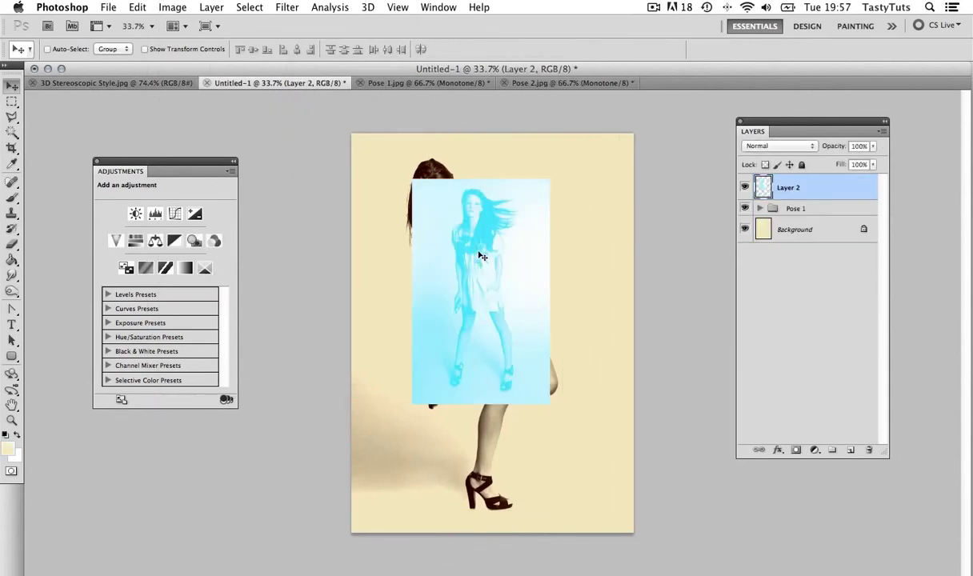
key(ctrl+g)
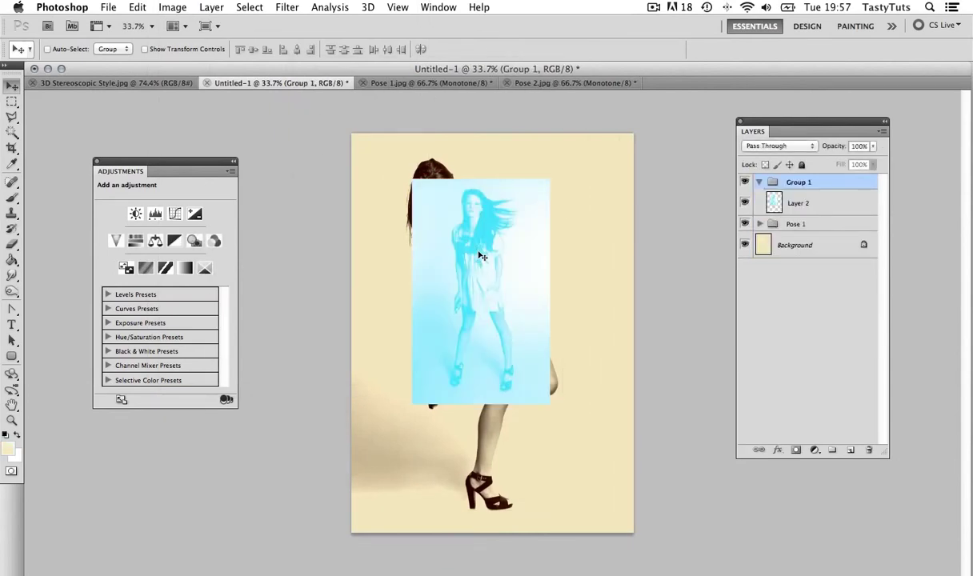
double_click(796, 182)
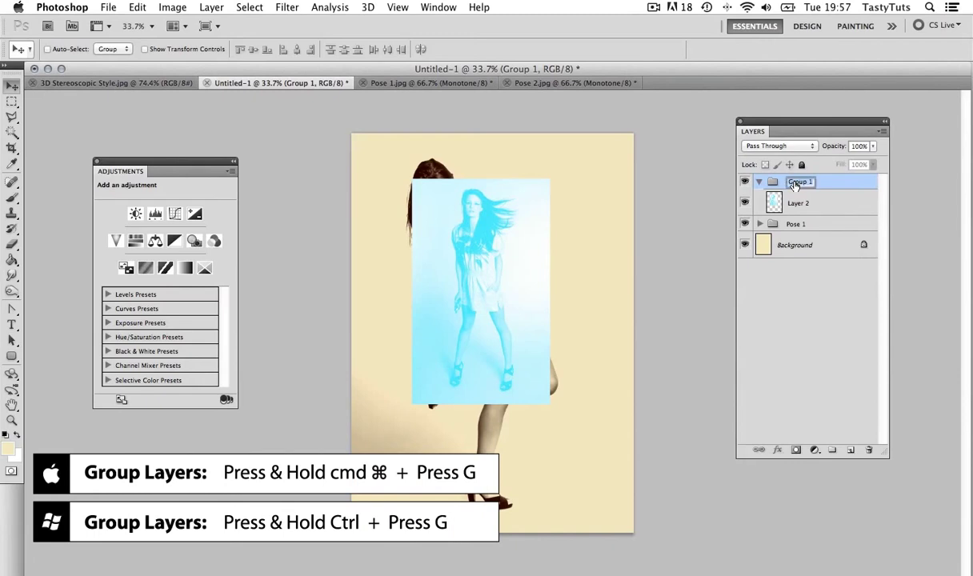
text(Pose 2)
key(Return)
- Scale the Pose 2 group up to about 181% and position it on the page
key(ctrl+t)
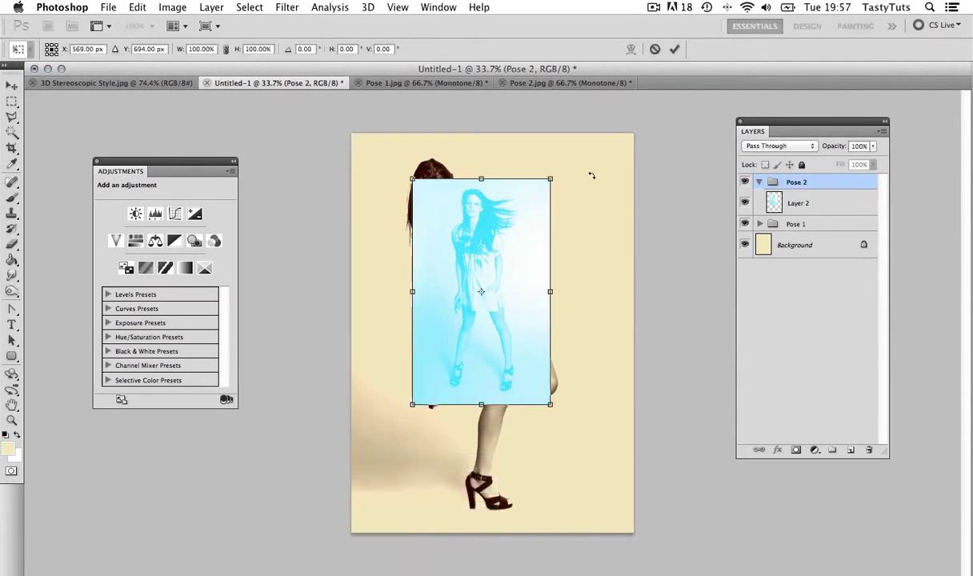
drag(548, 181, 656, 126)
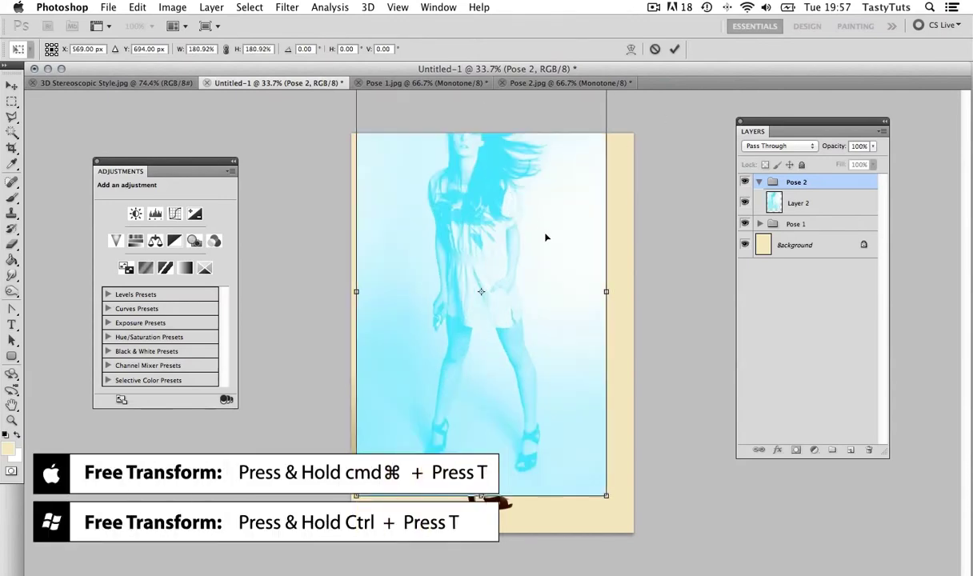
drag(551, 251, 548, 255)
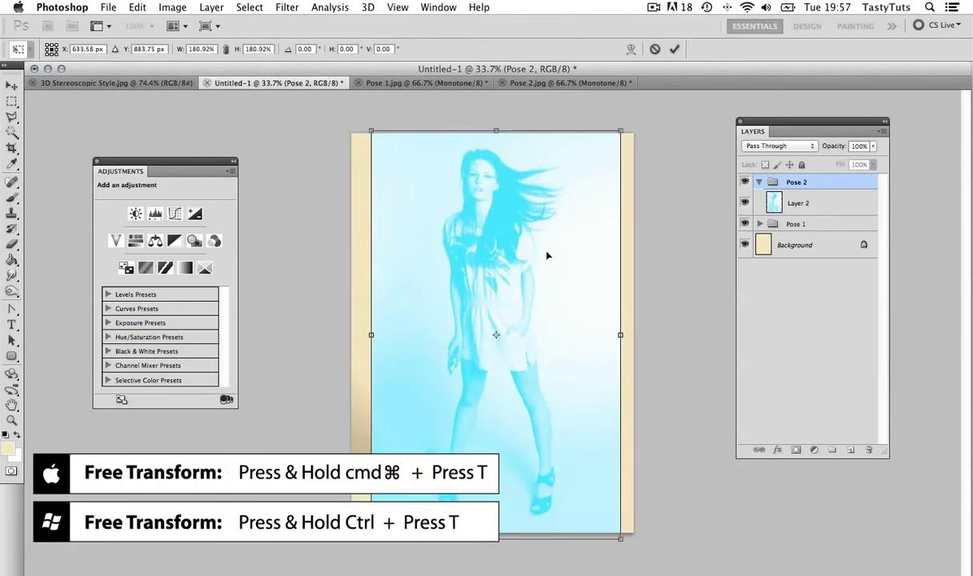
key(Return)
- Set the Pose 2 group to Multiply and nudge the cyan figure slightly left
click(778, 146)
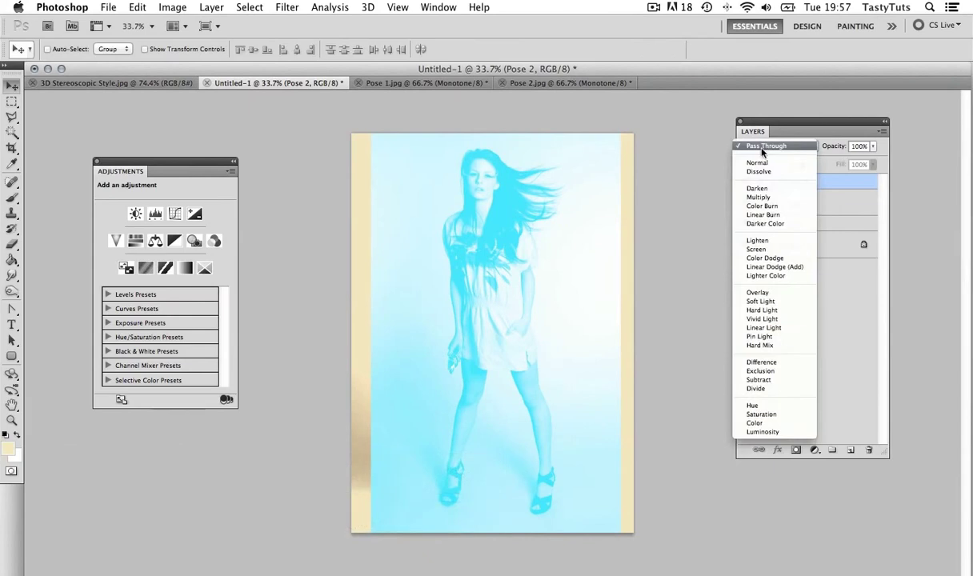
click(768, 198)
drag(527, 268, 530, 273)
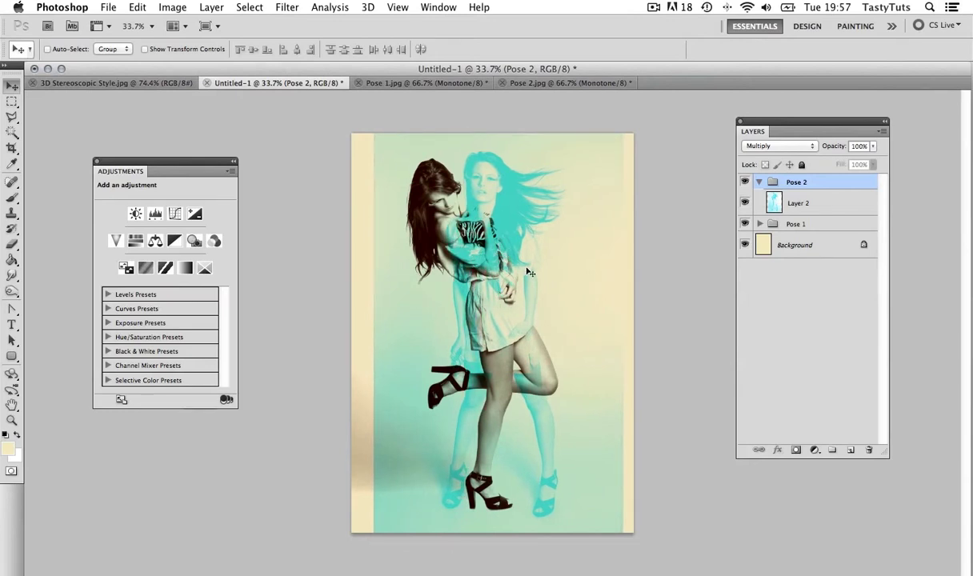
key(super+t)
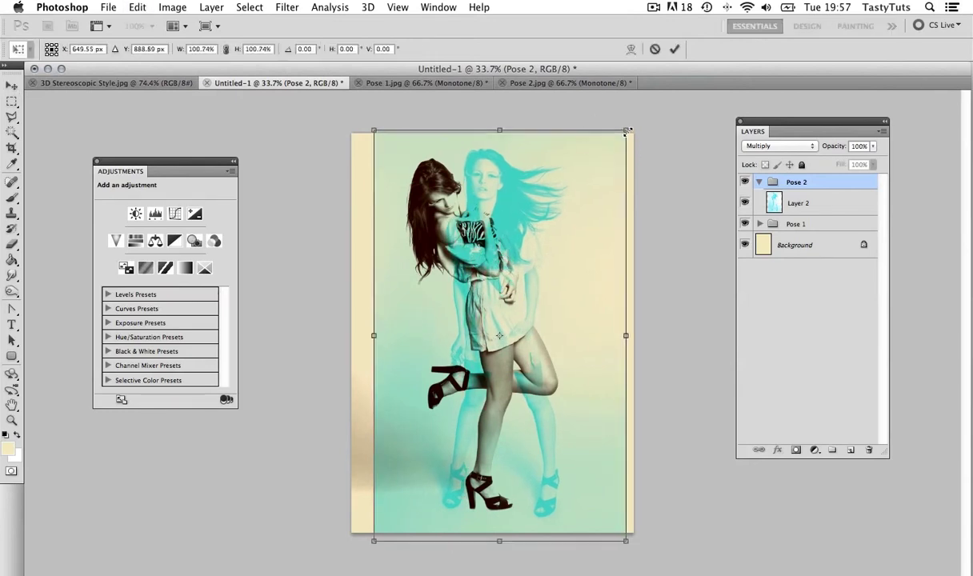
key(Return)
key(Left)
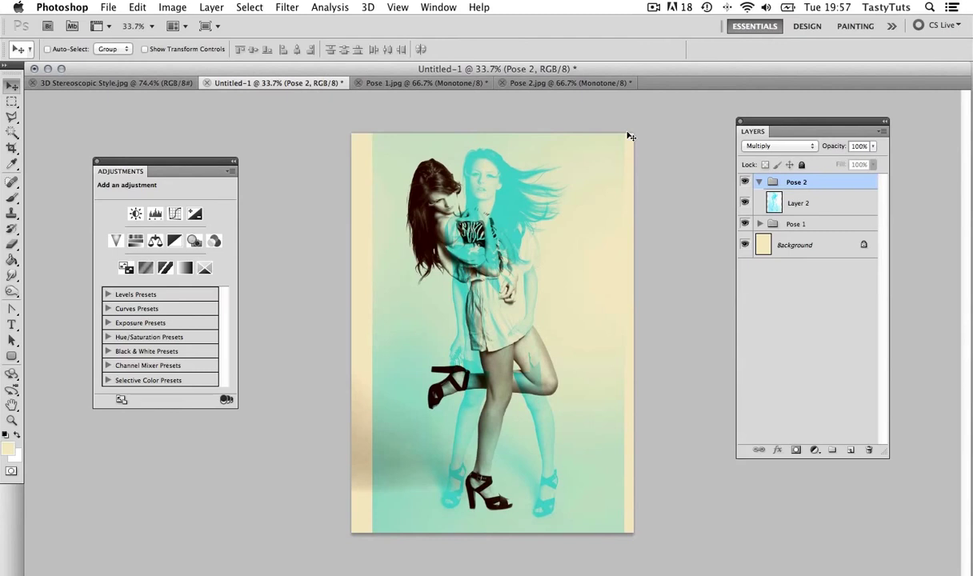
- Add a Levels adjustment layer clipped to Layer 2
click(815, 204)
click(815, 450)
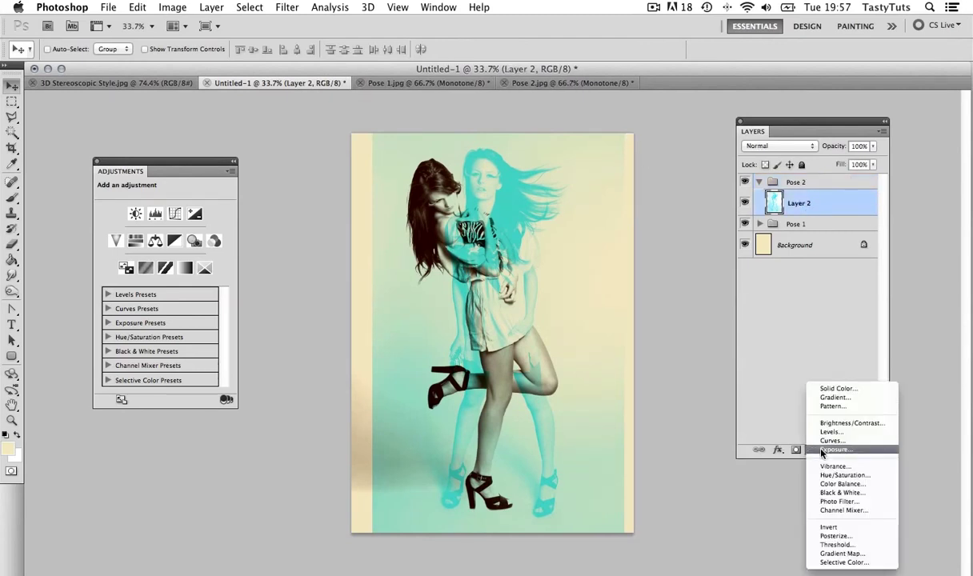
click(843, 433)
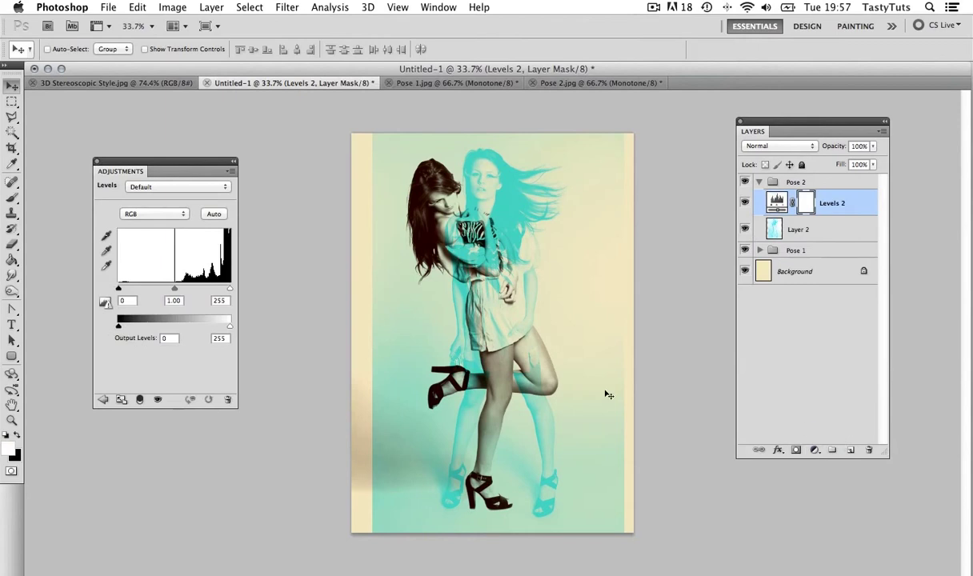
click(155, 398)
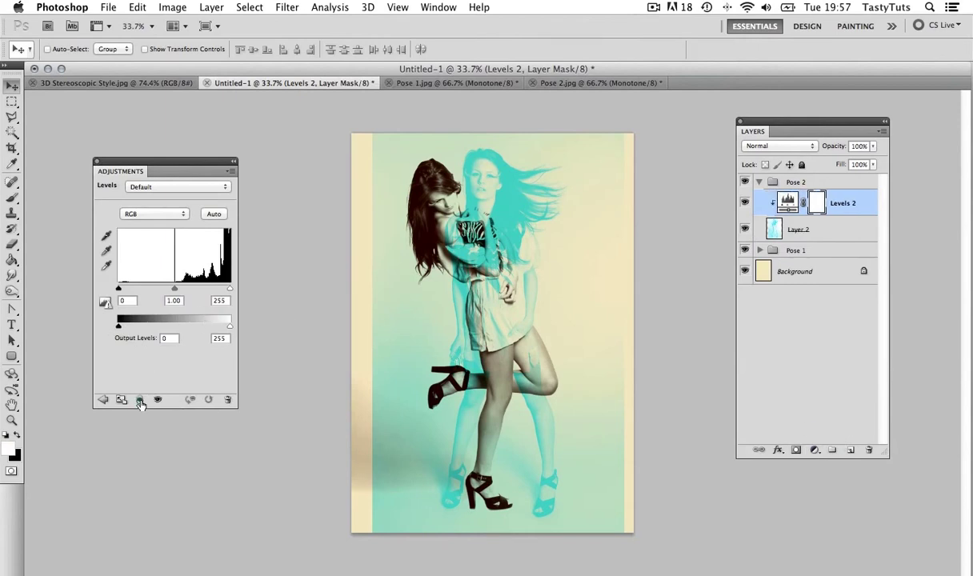
- Set the Levels input values to 56, 1.39 and 195
drag(121, 287, 128, 287)
double_click(121, 300)
text(56)
key(Tab)
text(1.39)
key(Tab)
text(195)
key(Return)
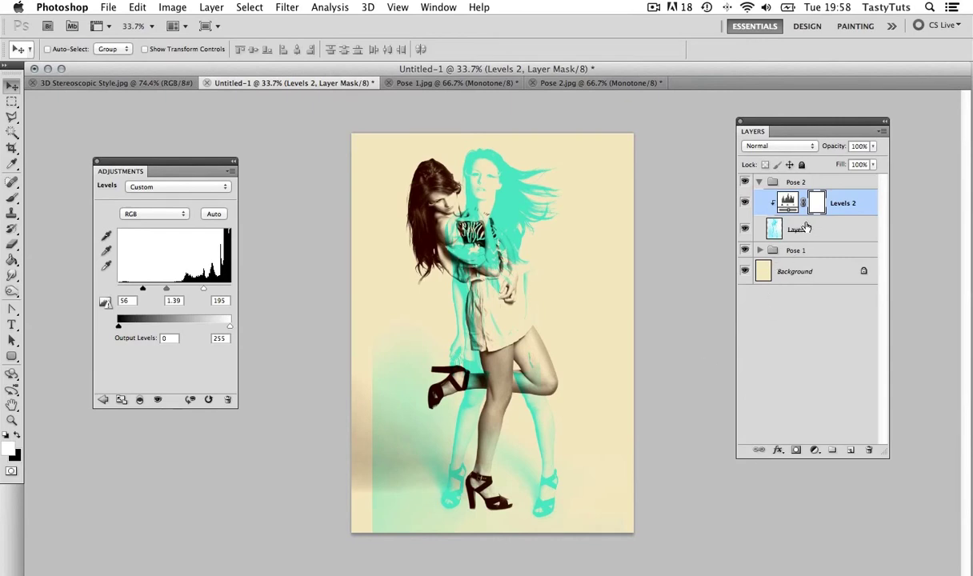
- Give Layer 2 a layer mask and brush black over the lower-left cyan
click(769, 224)
click(796, 450)
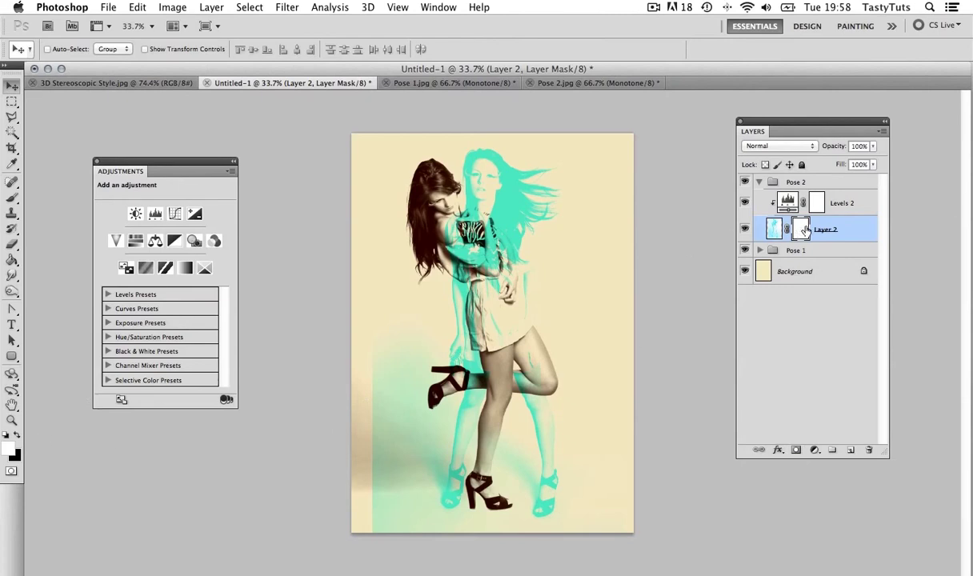
key(b)
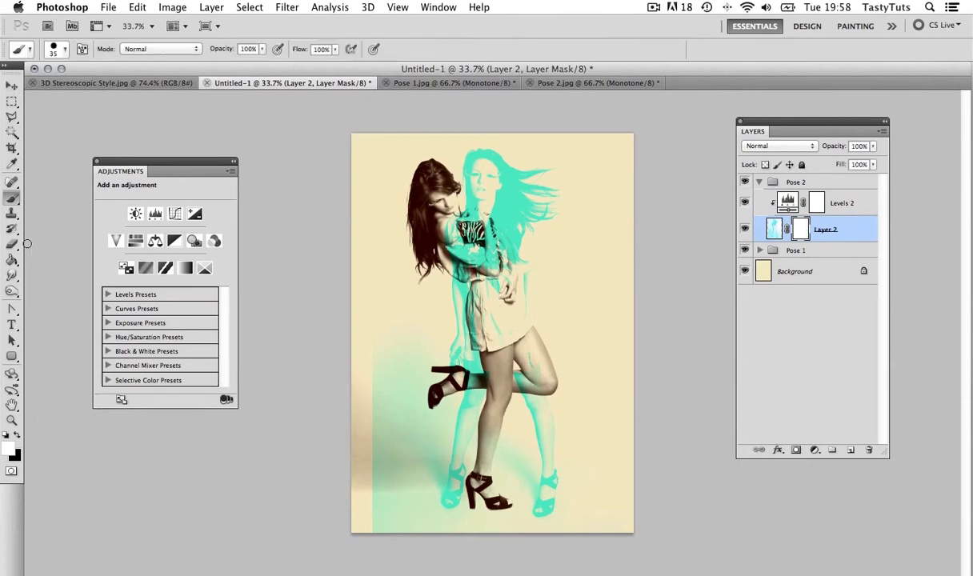
click(16, 433)
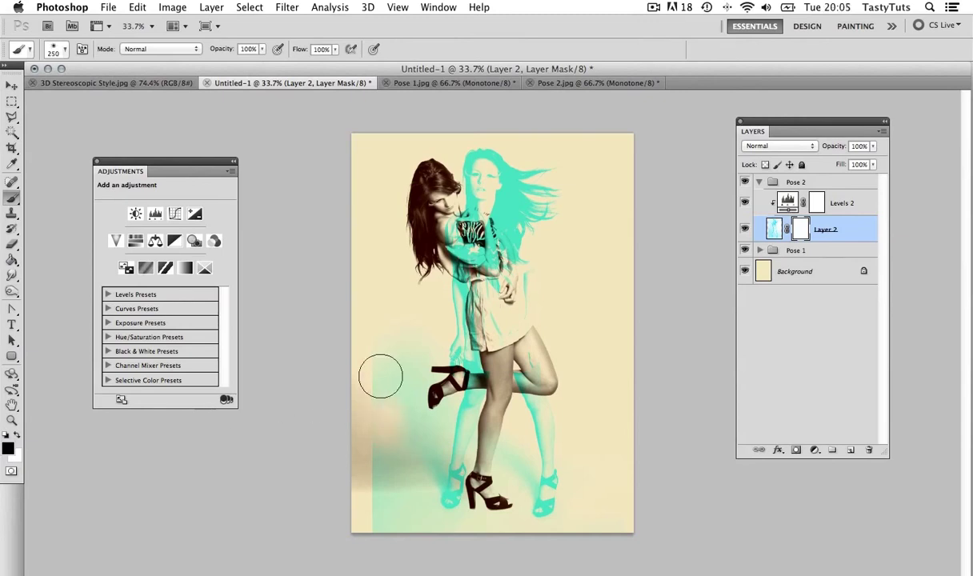
mouse_move(380, 374)
mouse_down()
mouse_move(409, 355)
mouse_move(424, 372)
mouse_move(381, 456)
mouse_move(387, 517)
mouse_move(398, 525)
mouse_move(427, 393)
mouse_move(410, 492)
mouse_move(417, 532)
mouse_up()
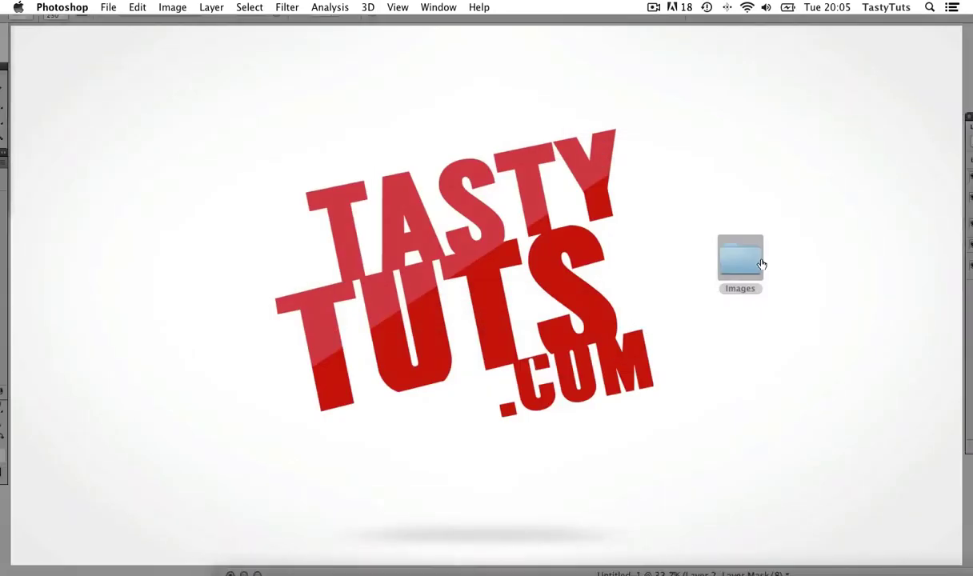
- Open Pose 3.jpg from the Images folder and convert it to Grayscale
double_click(760, 264)
double_click(284, 346)
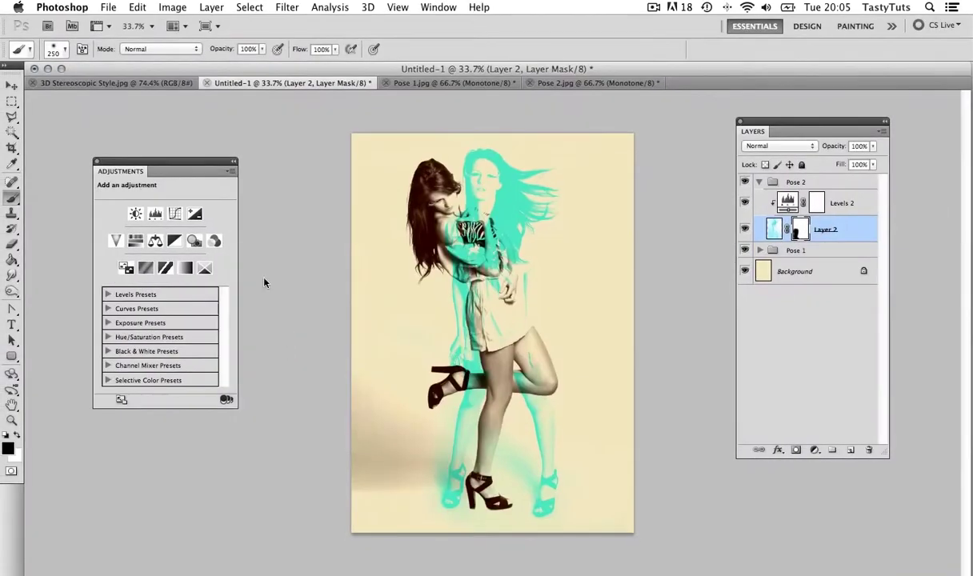
click(169, 7)
mouse_move(190, 24)
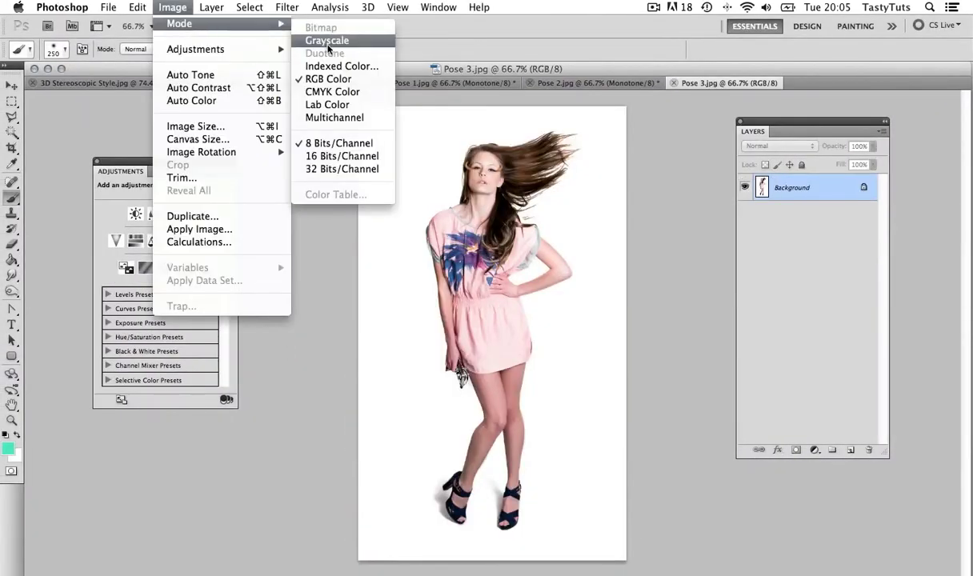
click(327, 40)
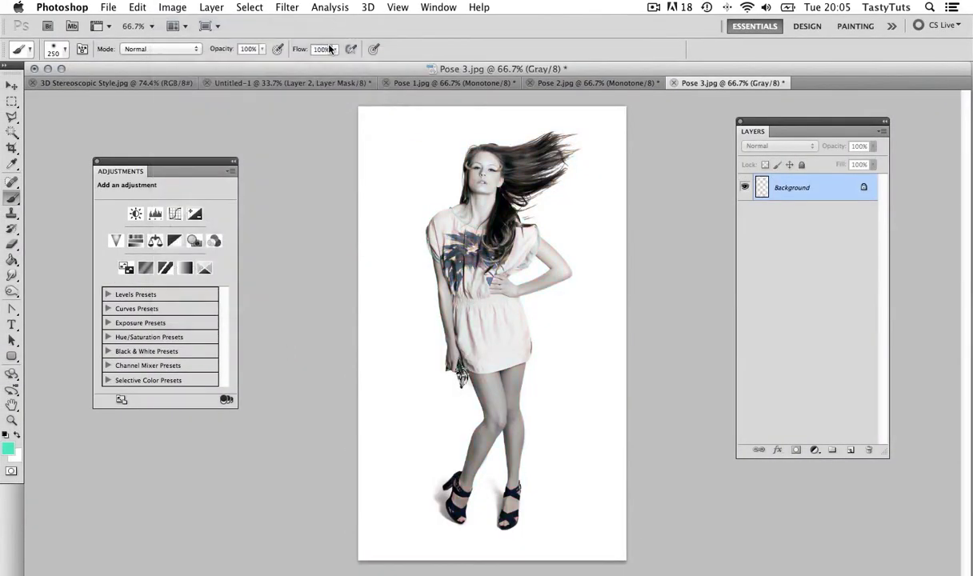
- Convert Pose 3 to a Monotone duotone with pink ink ee0b78
click(171, 7)
mouse_move(192, 24)
click(380, 53)
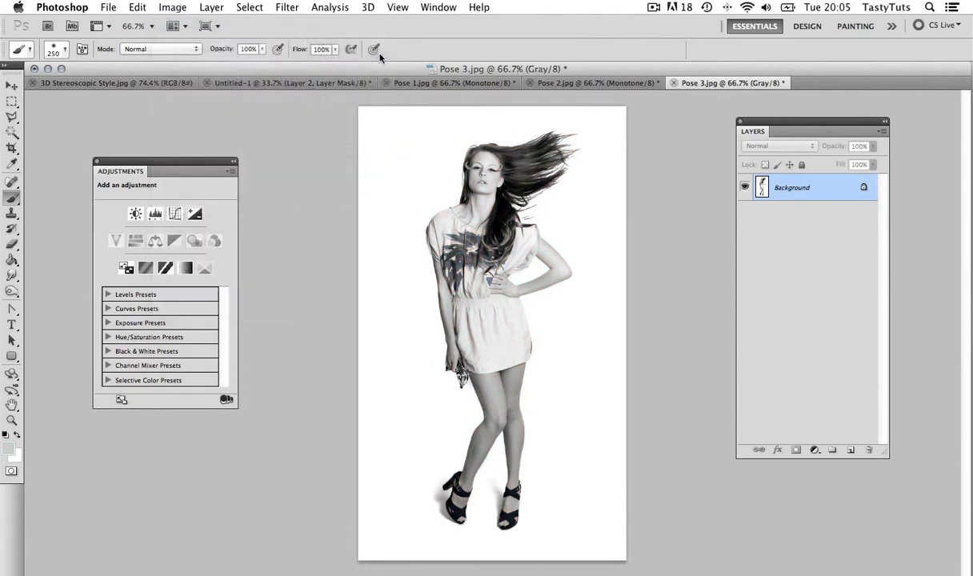
click(410, 369)
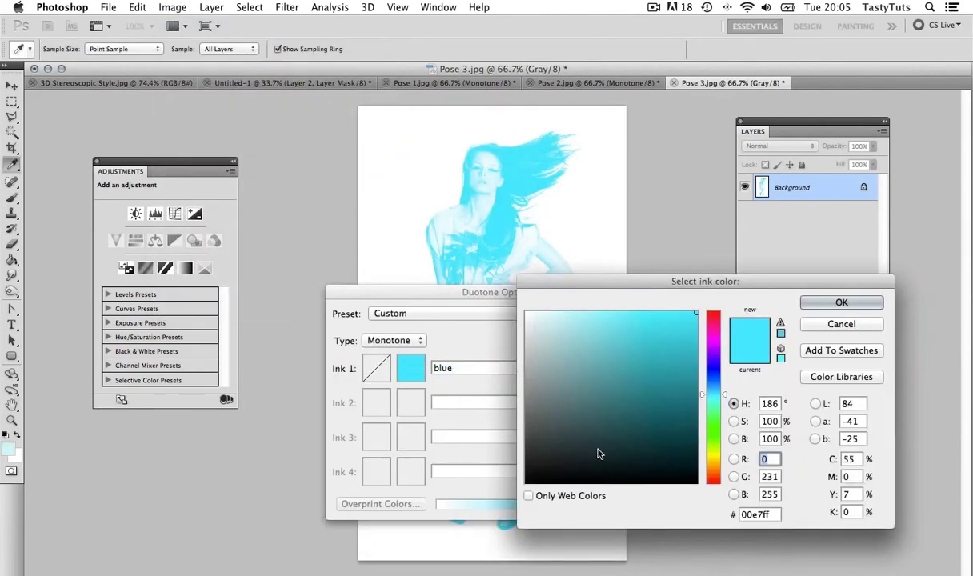
double_click(758, 515)
text(ee)
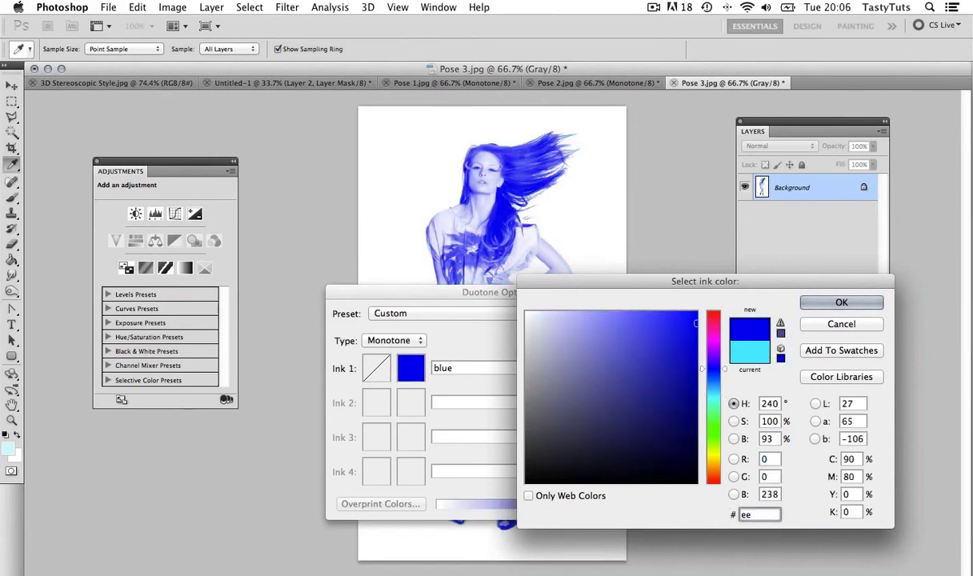
text(0b78)
click(842, 302)
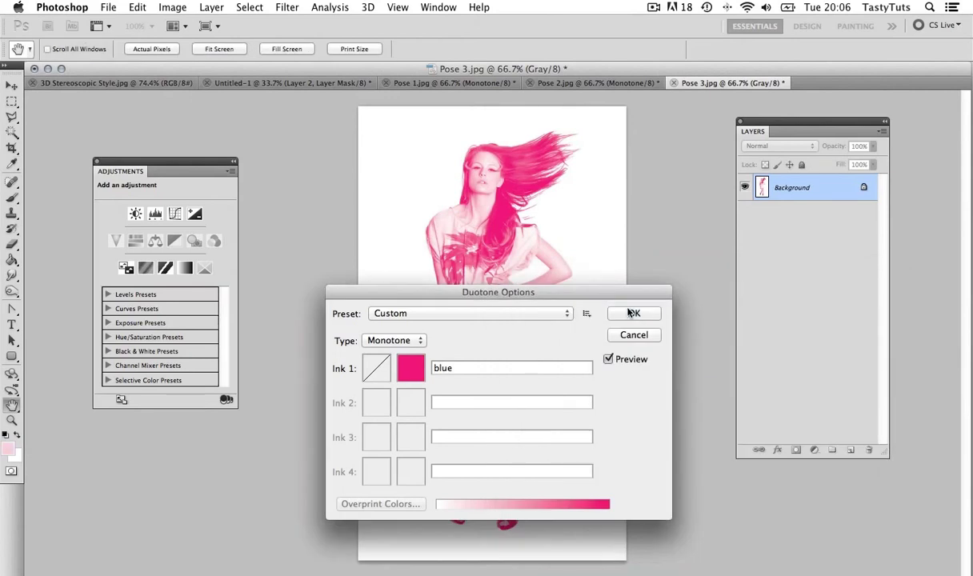
click(622, 311)
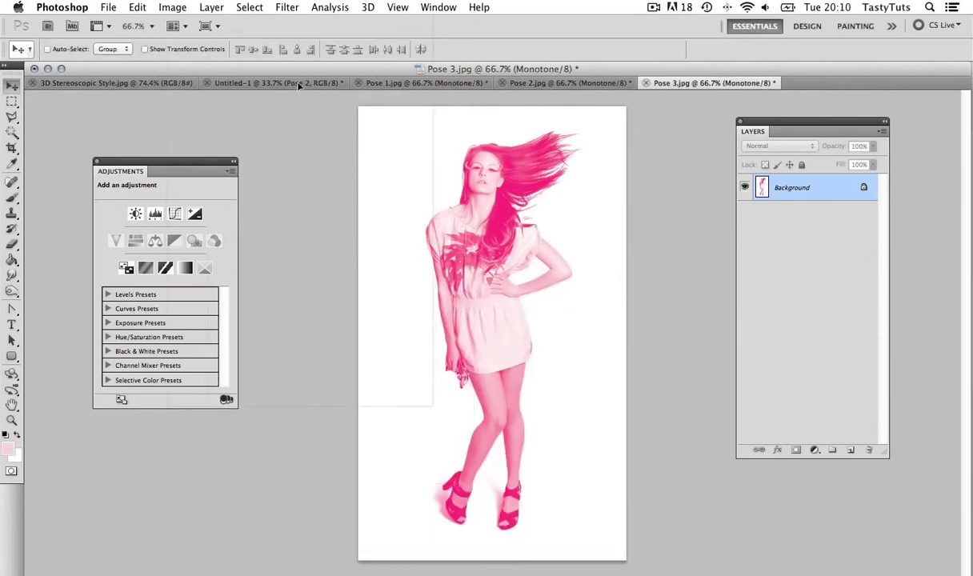
- Paste the pink photo into Untitled-1, group it as Pose 3, and enlarge it about 170%
click(297, 83)
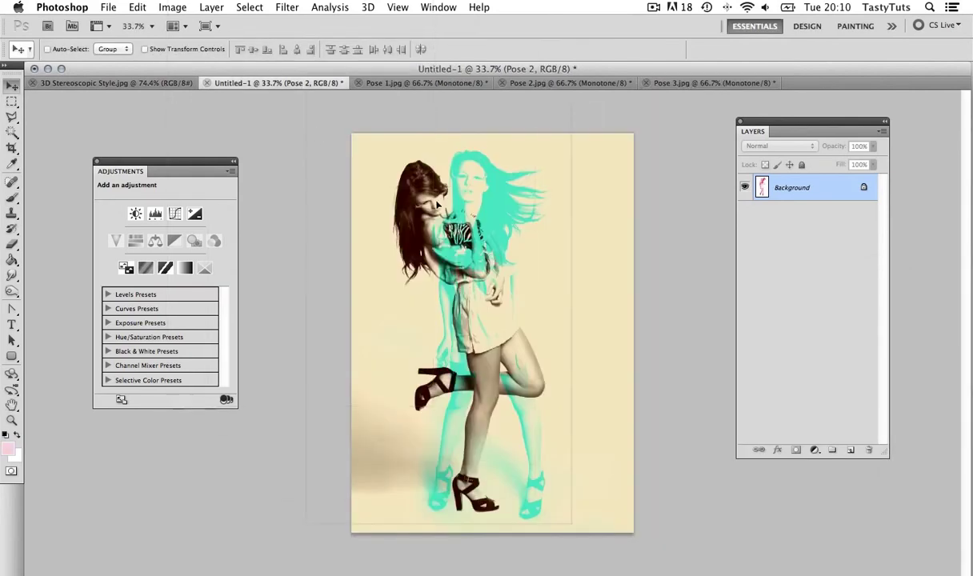
key(ctrl+v)
key(super+g)
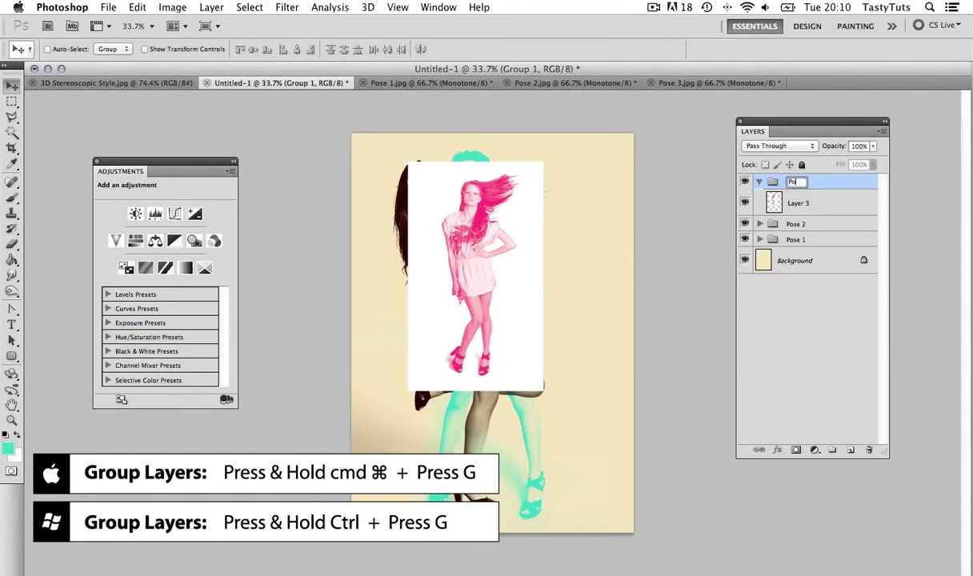
key(Return)
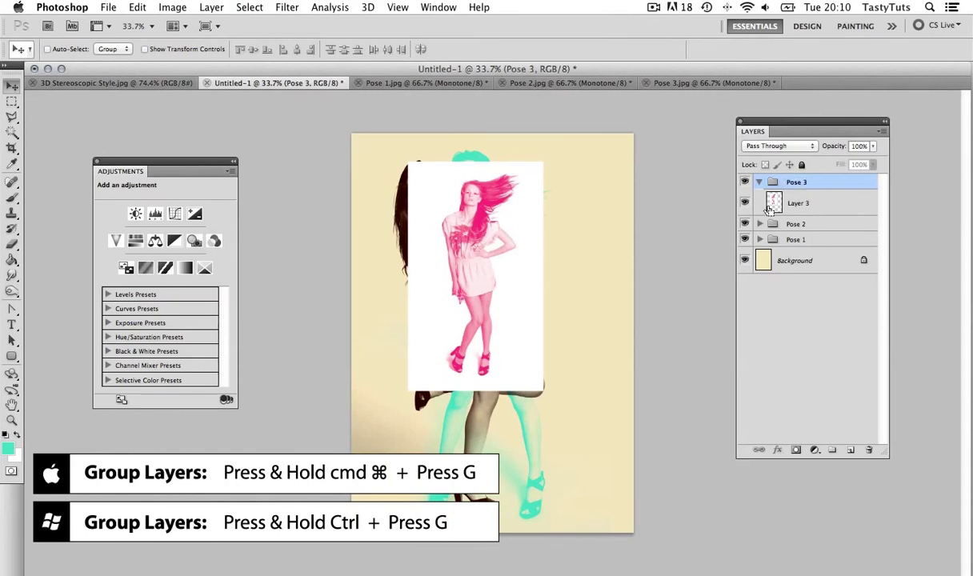
key(super+t)
drag(580, 130, 619, 98)
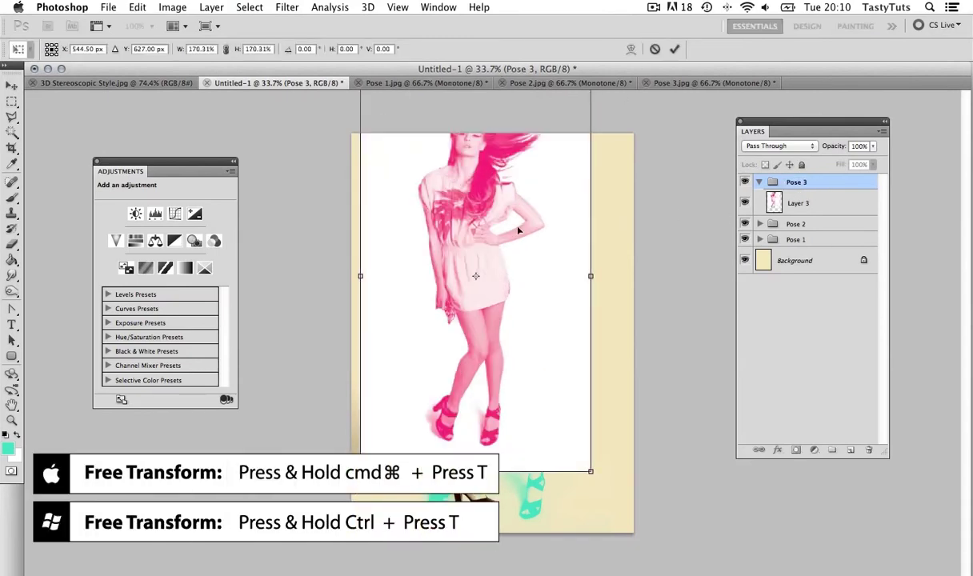
drag(517, 249, 540, 292)
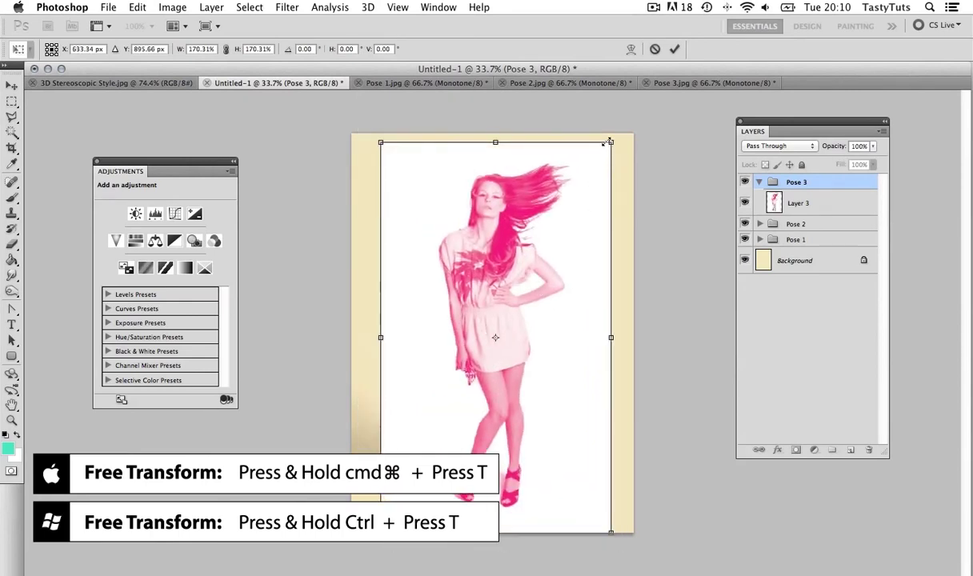
drag(611, 143, 625, 124)
key(Return)
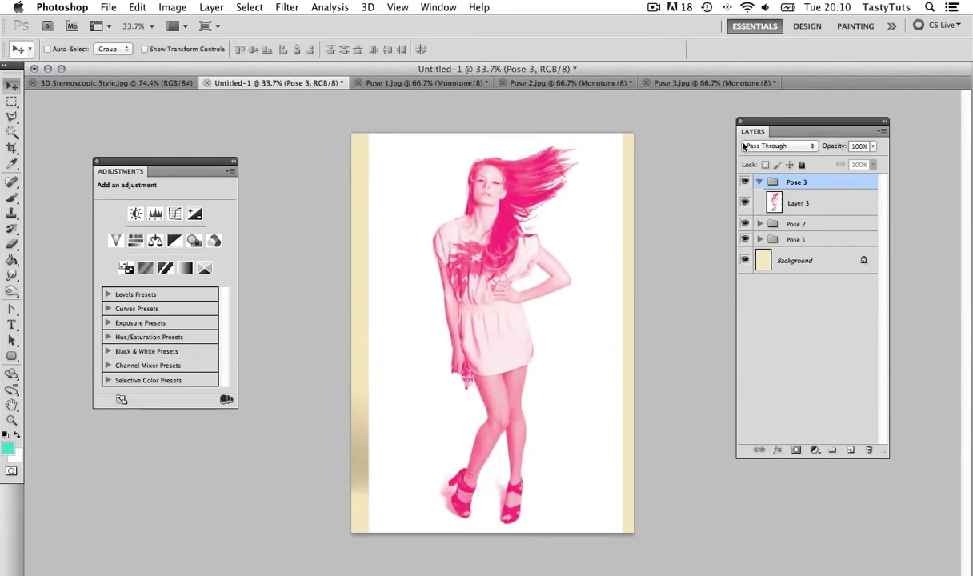
- Set the Pose 3 group to Multiply and nudge the figure just right of the cyan one
click(775, 146)
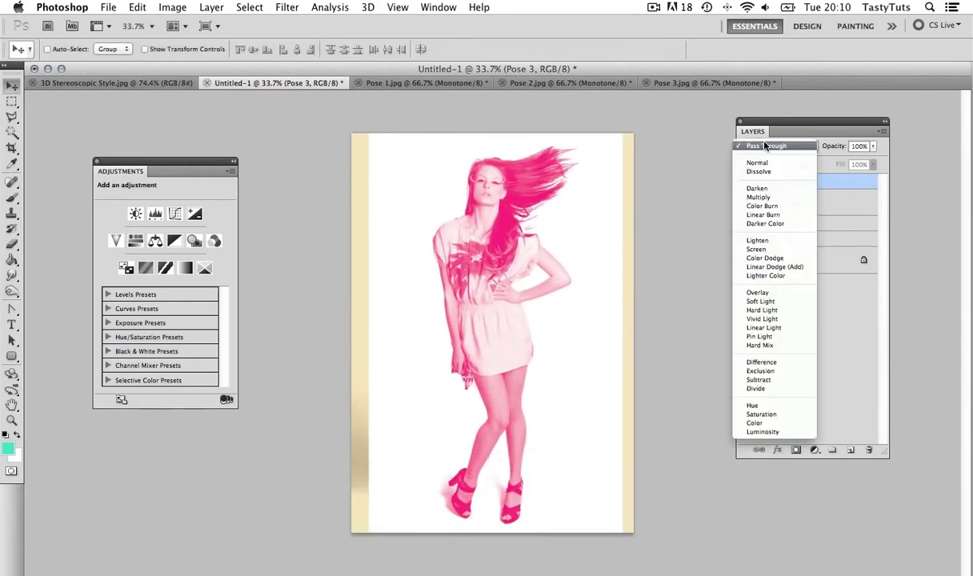
click(759, 197)
drag(488, 291, 513, 295)
key(Left)
key(Left)
key(Left)
key(Left)
key(Left)
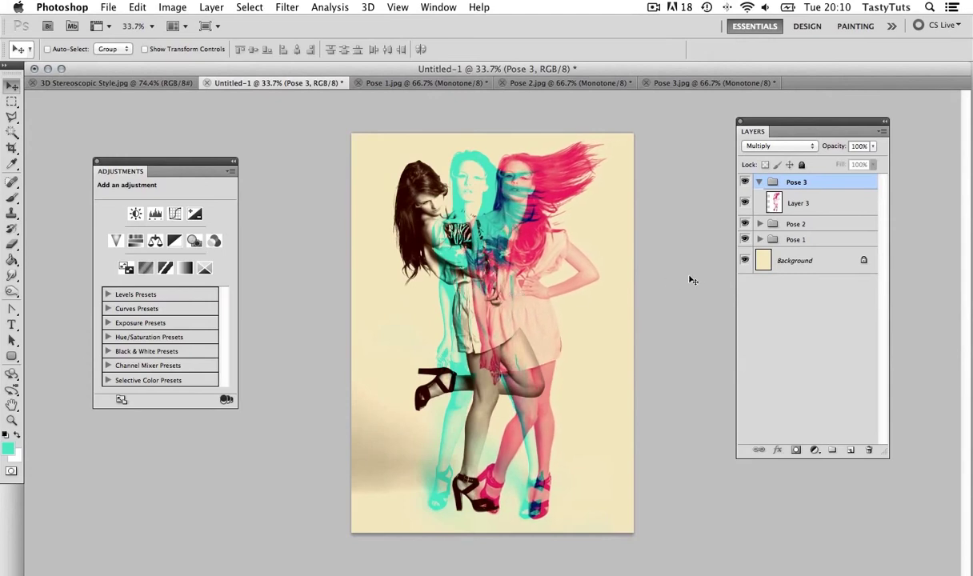
click(766, 200)
- Add a Levels adjustment clipped to Layer 3 with inputs 40, 1.38 and 212
click(813, 453)
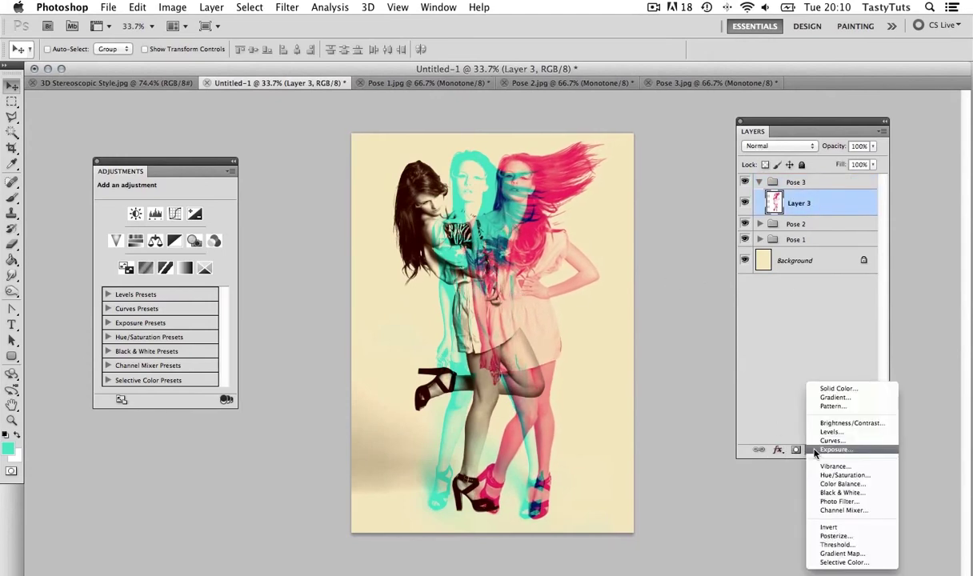
click(824, 429)
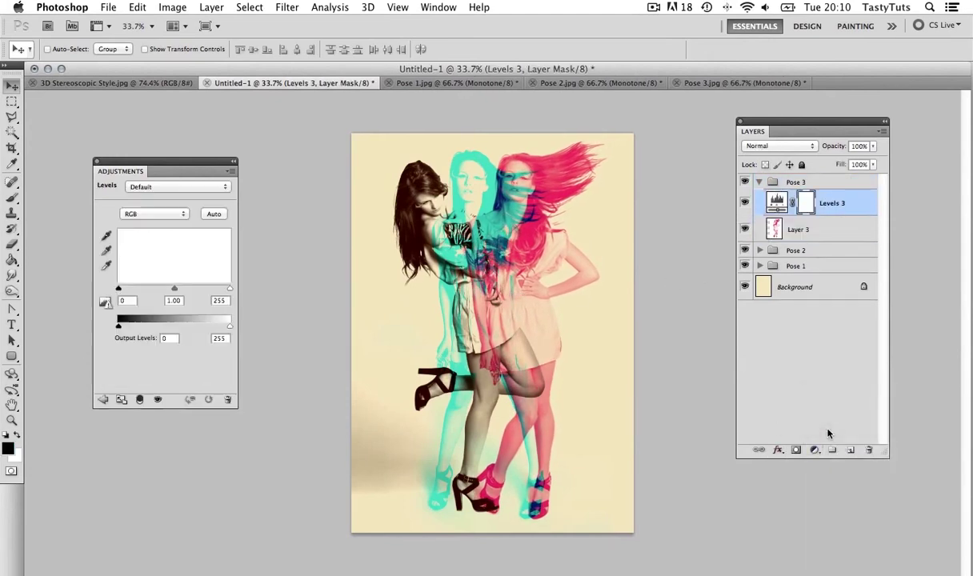
click(139, 400)
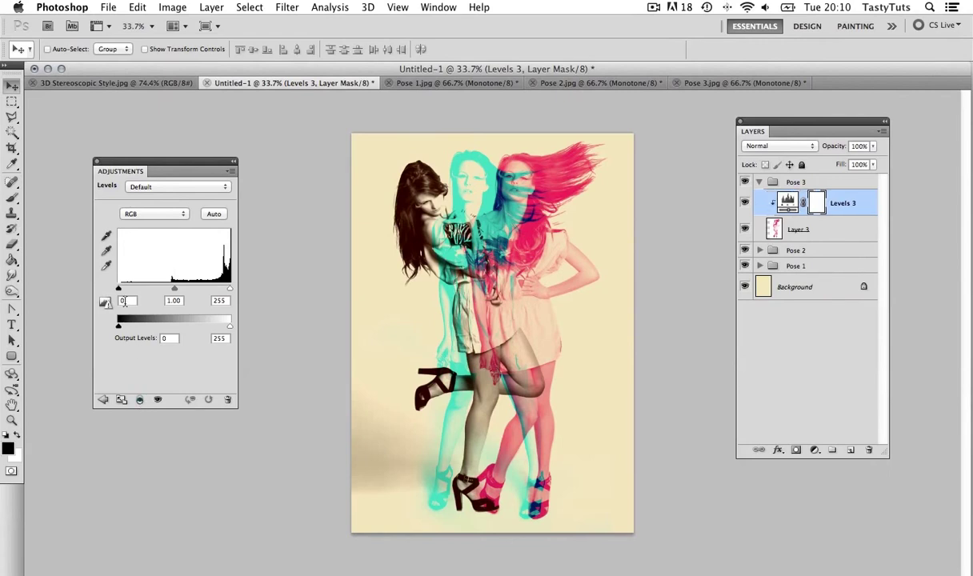
text(40)
key(Tab)
text(1.3)
key(Tab)
text(212)
key(Return)
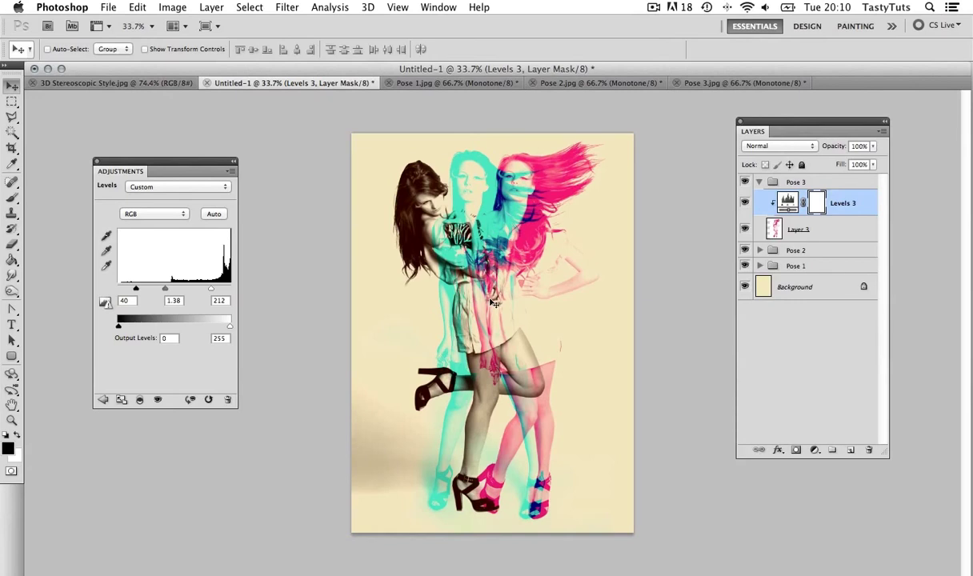
- Nudge Layer 3, then all three Pose groups together, slightly left
click(823, 232)
key(Left)
key(Left)
key(Left)
key(Left)
key(Left)
key(Left)
key(Left)
key(Left)
key(Left)
key(Left)
key(Left)
key(Left)
key(Left)
key(Left)
key(Left)
key(Left)
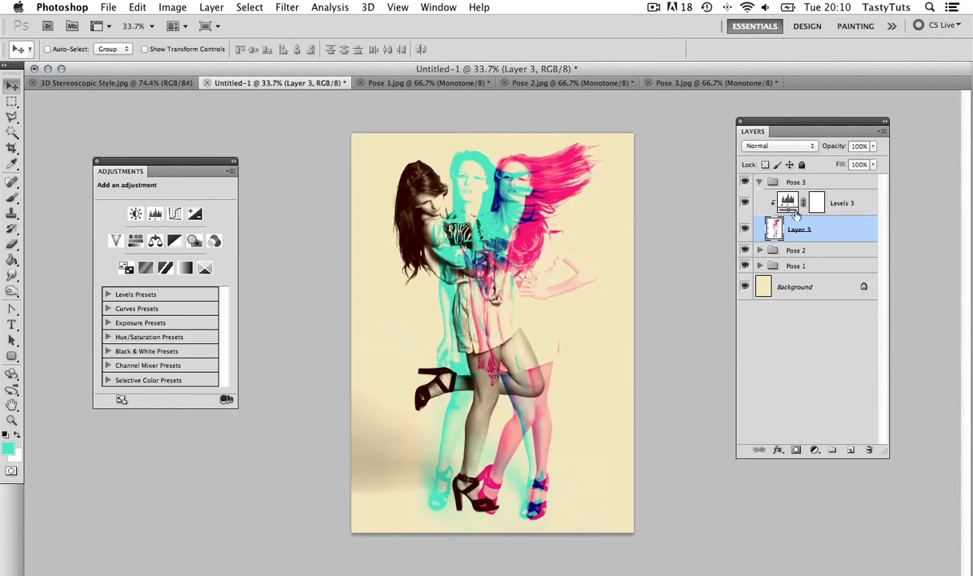
click(759, 181)
shift+click(814, 215)
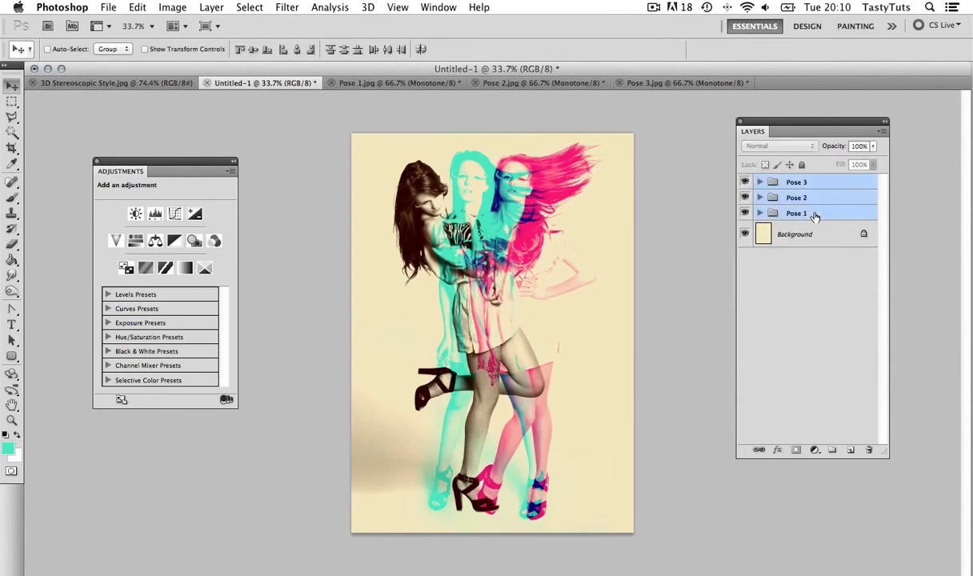
key(shift+Left)
key(shift+Left)
key(shift+Left)
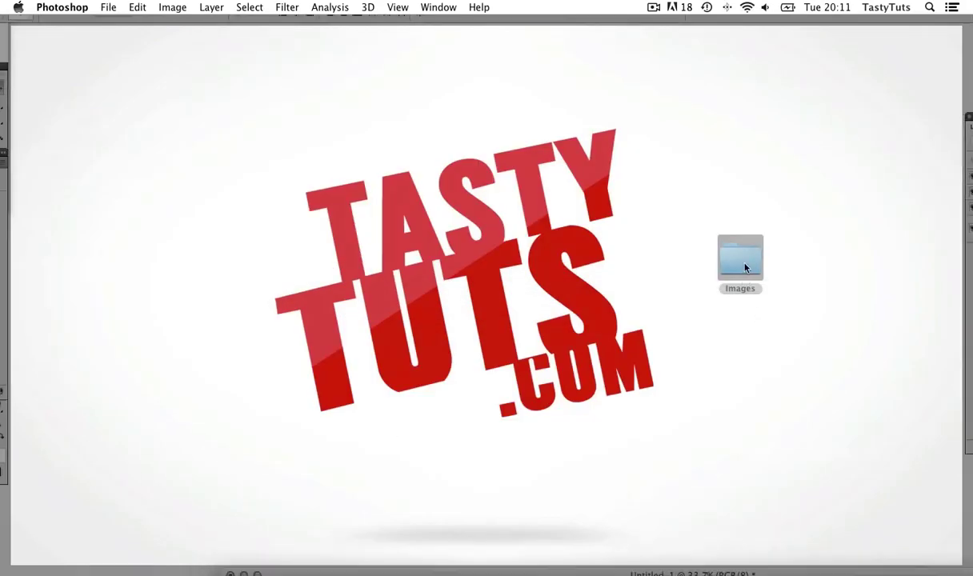
- Copy Paper texture.jpg into Untitled-1 and place it below the pose groups
double_click(742, 264)
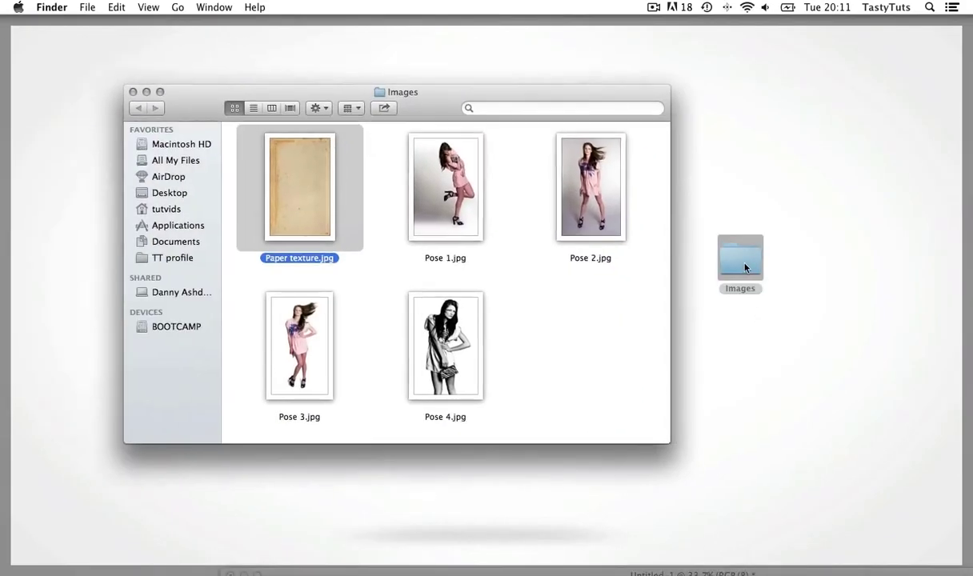
double_click(313, 198)
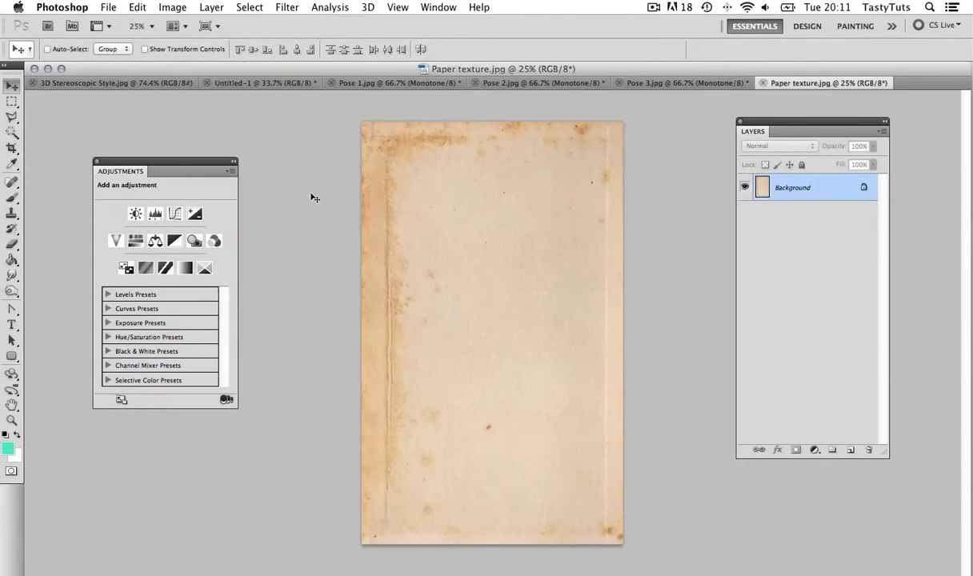
key(super+a)
click(288, 85)
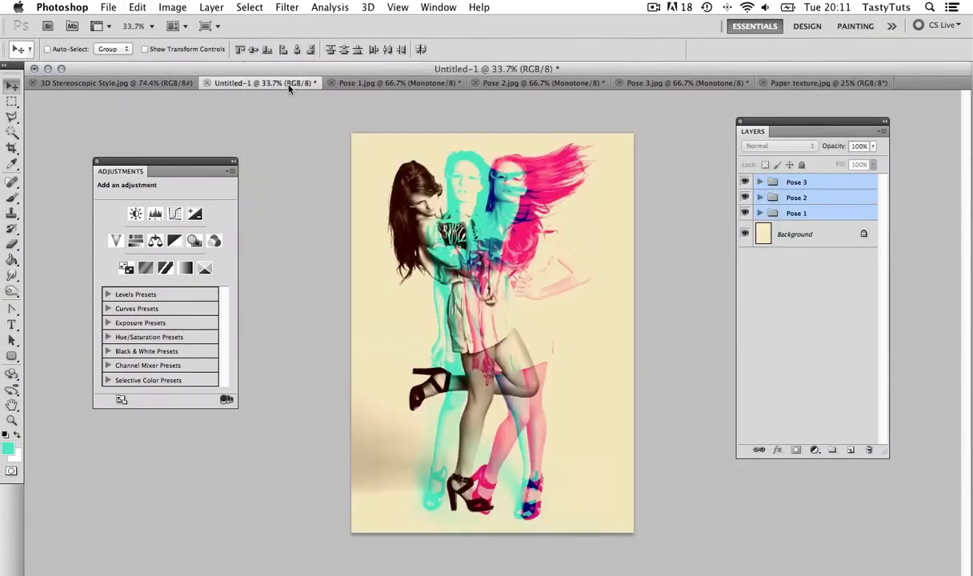
key(super+v)
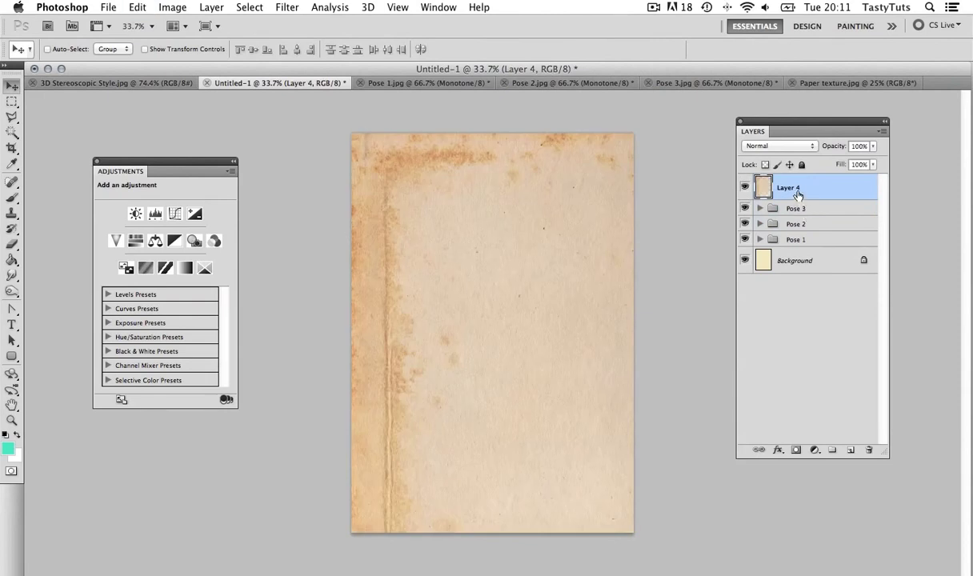
drag(758, 186, 789, 250)
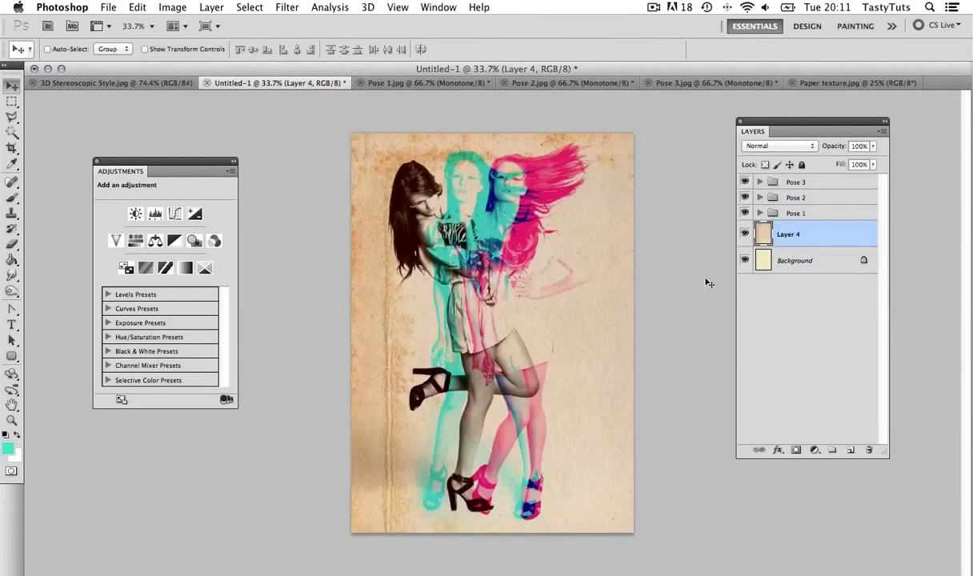
- Shrink the paper layer to about 81%, set it to Multiply at 70% opacity
key(super+t)
drag(703, 135, 634, 133)
key(Return)
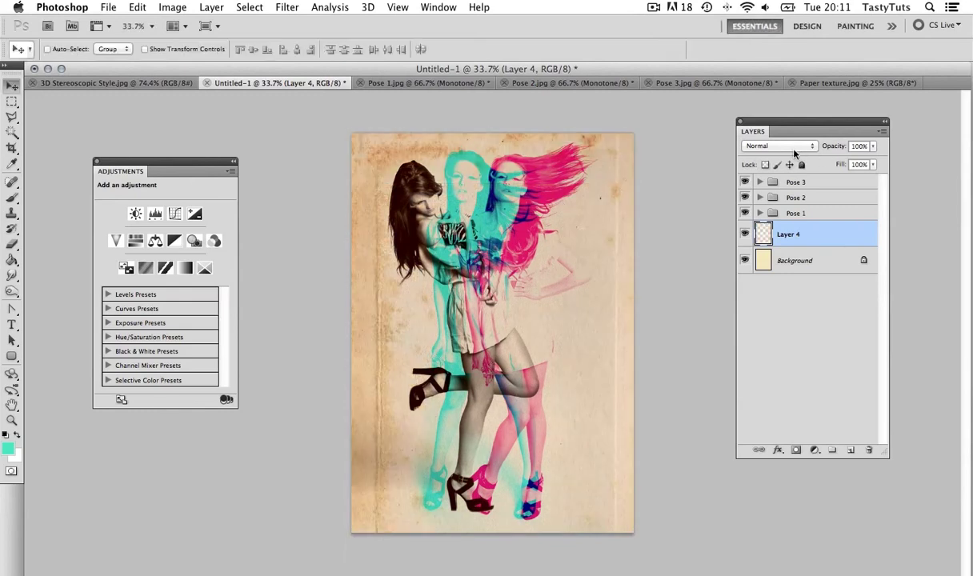
click(772, 146)
click(782, 184)
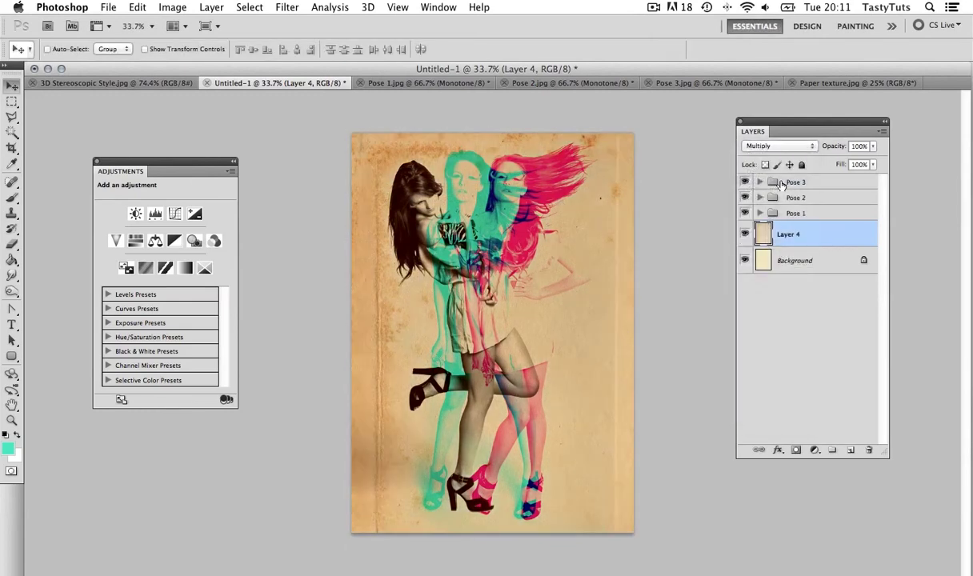
click(860, 146)
text(70)
key(Return)
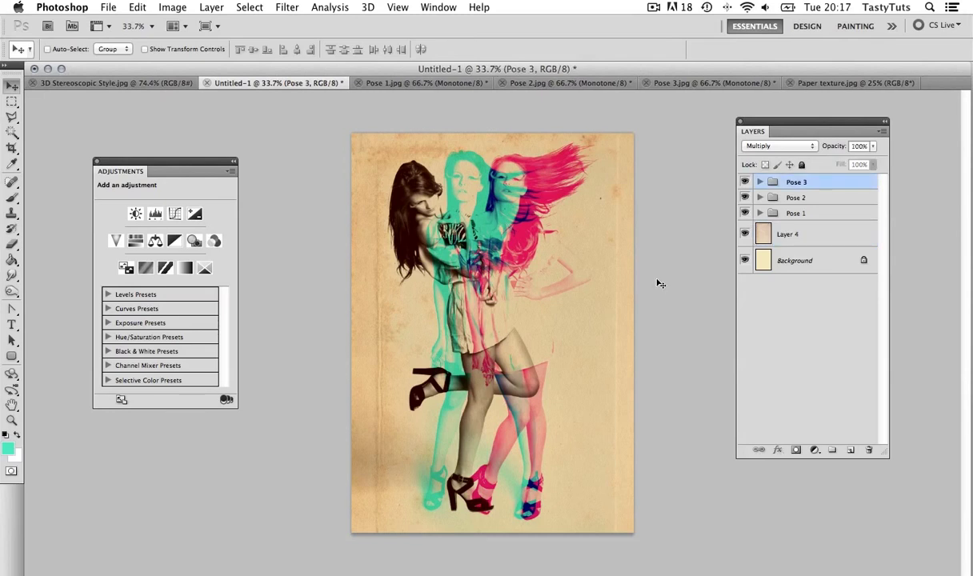
- Add a Hue/Saturation layer above Layer 3 shifting the pink figure green (+157)
click(759, 182)
click(760, 250)
click(838, 231)
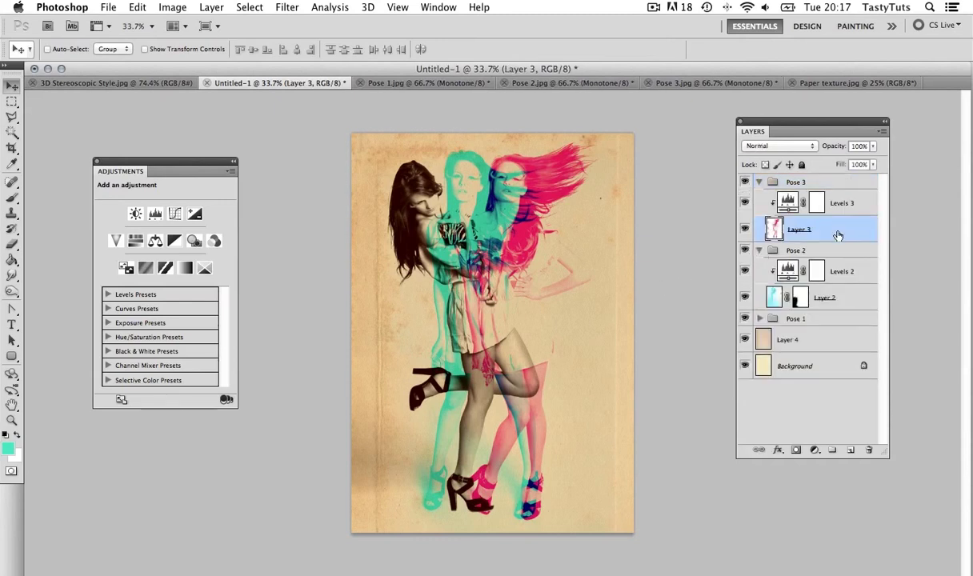
click(814, 450)
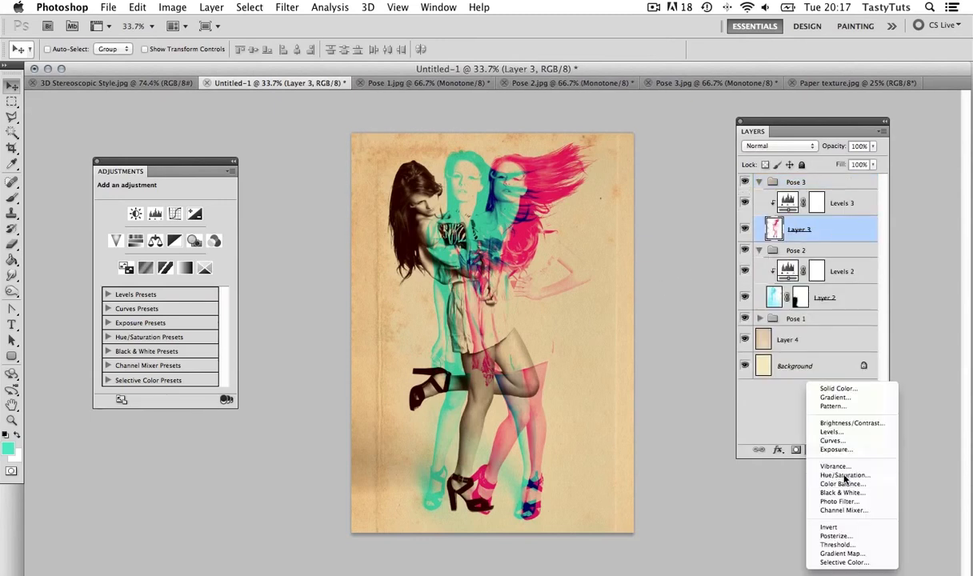
click(808, 465)
drag(167, 248, 223, 249)
- Add a Hue/Saturation layer above Layer 2 shifting the cyan figure magenta (+136)
click(842, 324)
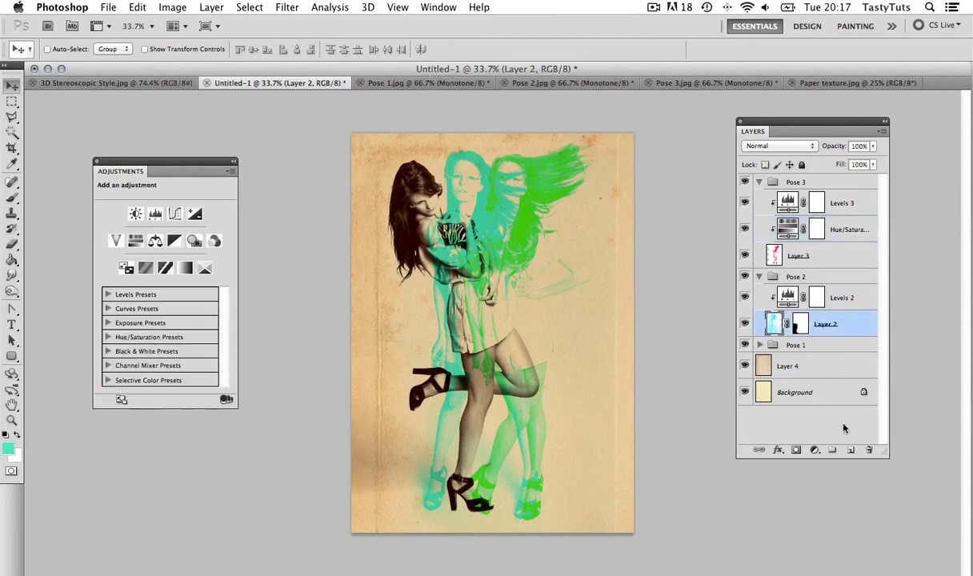
click(815, 450)
click(845, 475)
drag(164, 249, 218, 251)
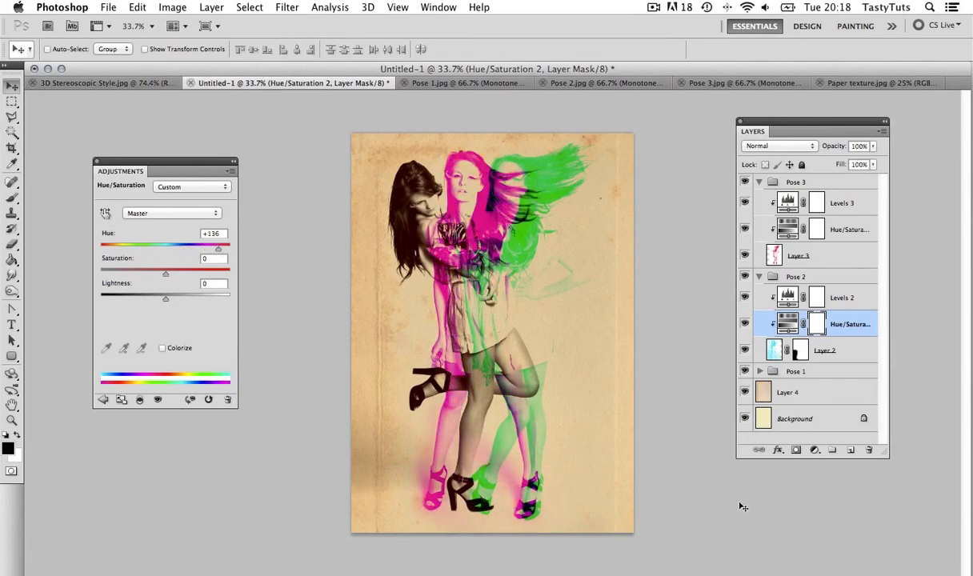
- View the 3D Stereoscopic Style.jpg sample and move the Layers and Adjustments panels off it
click(107, 81)
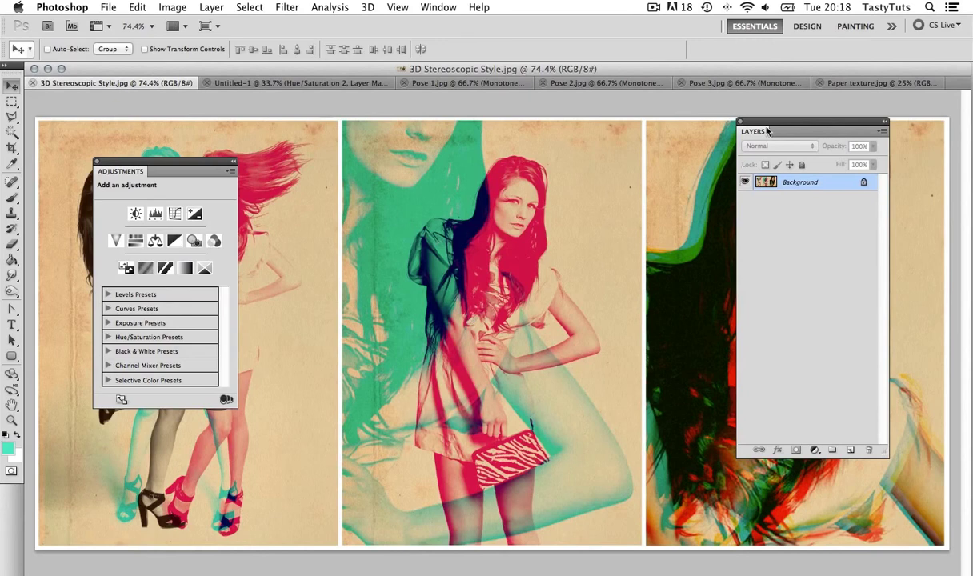
drag(767, 130, 835, 111)
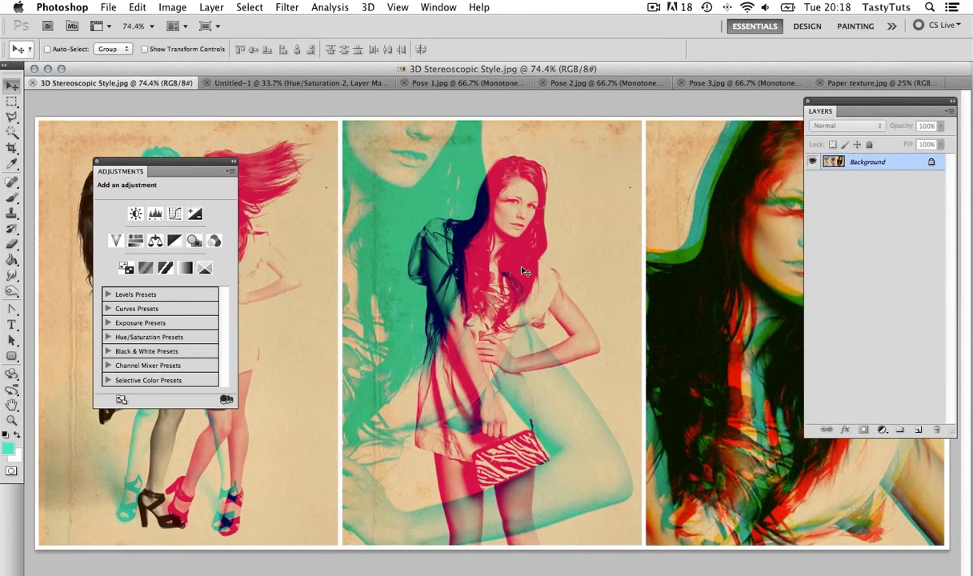
drag(152, 163, 133, 146)
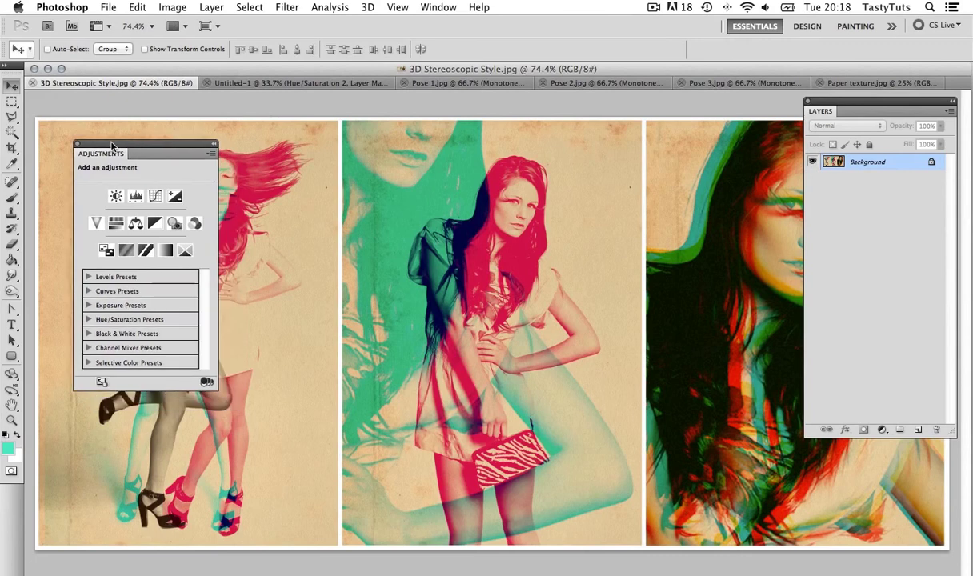
drag(73, 141, 54, 141)
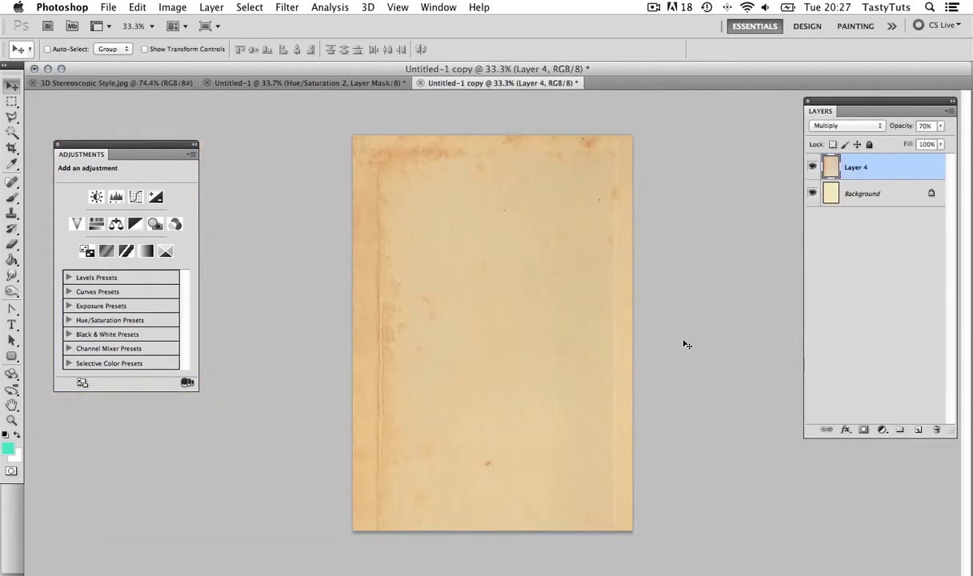
- Open Pose 4.jpg from the Images folder, ignoring its invalid colour profile
key(F11)
double_click(731, 263)
key(F11)
drag(474, 365, 462, 365)
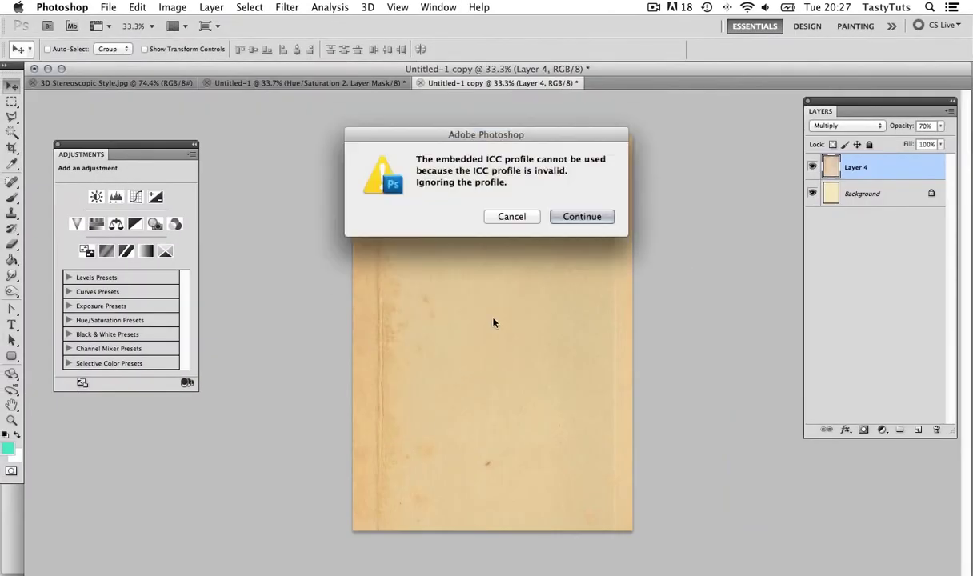
click(575, 216)
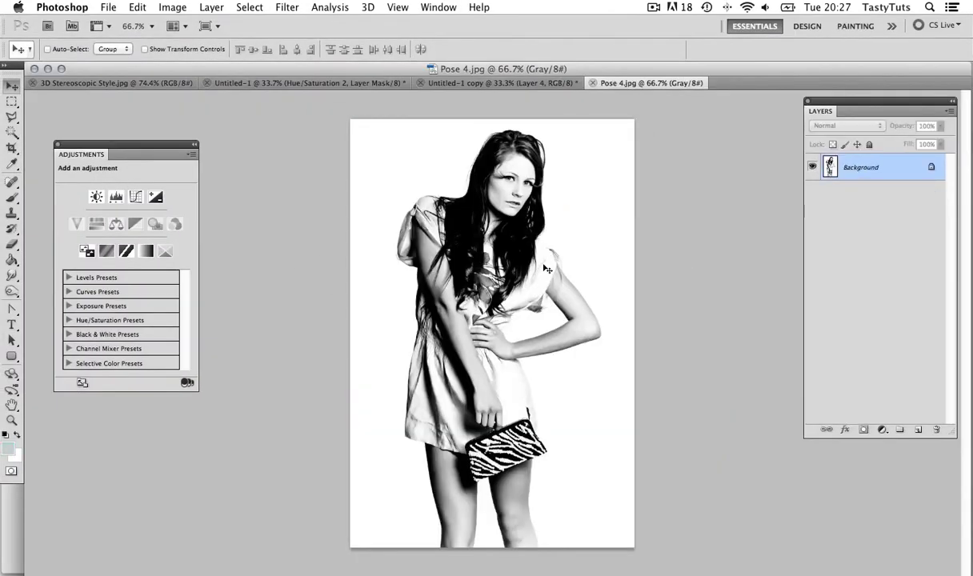
- Keep the Pose 4 photo in Grayscale mode
click(173, 8)
mouse_move(174, 22)
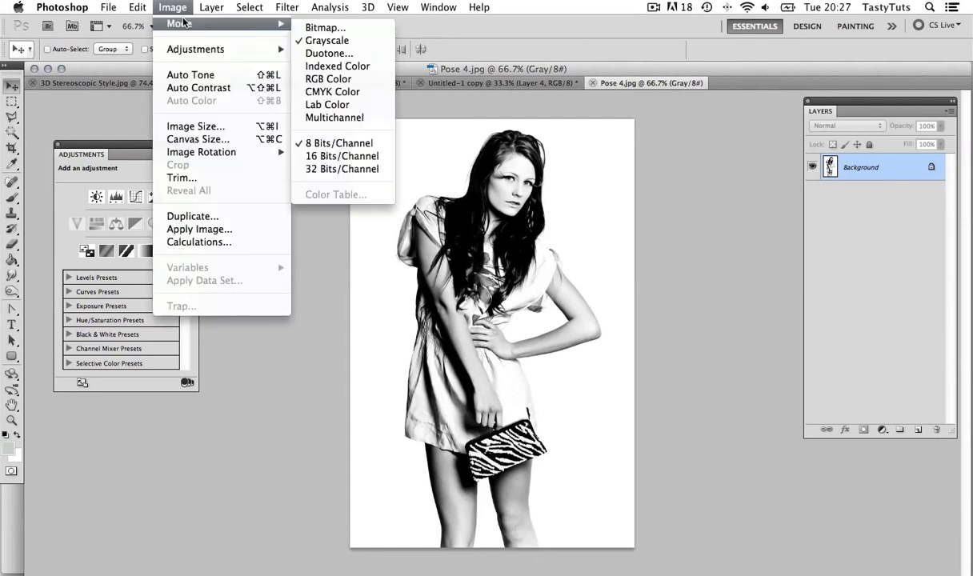
click(324, 39)
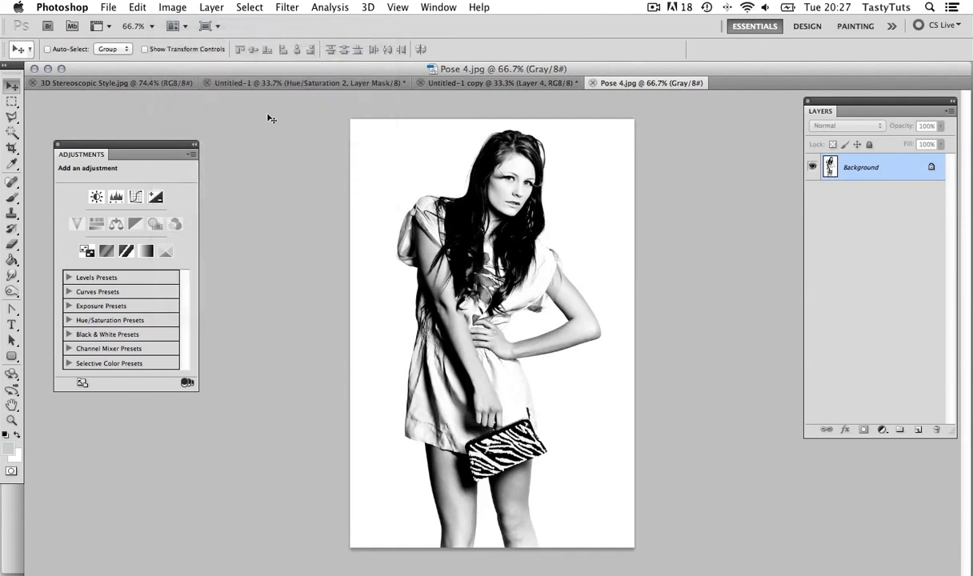
- Convert Pose 4 to a Monotone duotone with Ink 1 set to pink ee0b7b
click(174, 8)
mouse_move(173, 24)
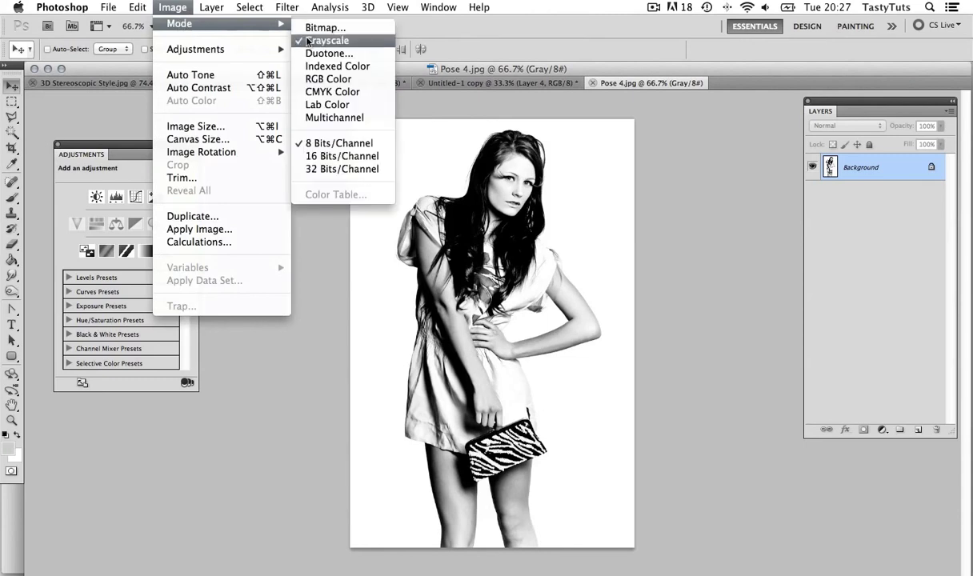
click(318, 53)
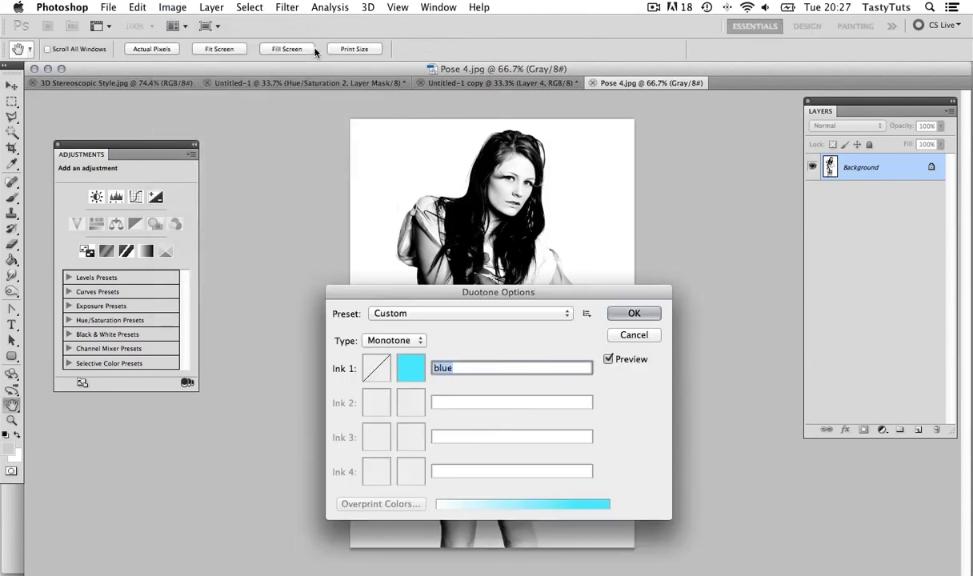
click(410, 371)
click(755, 515)
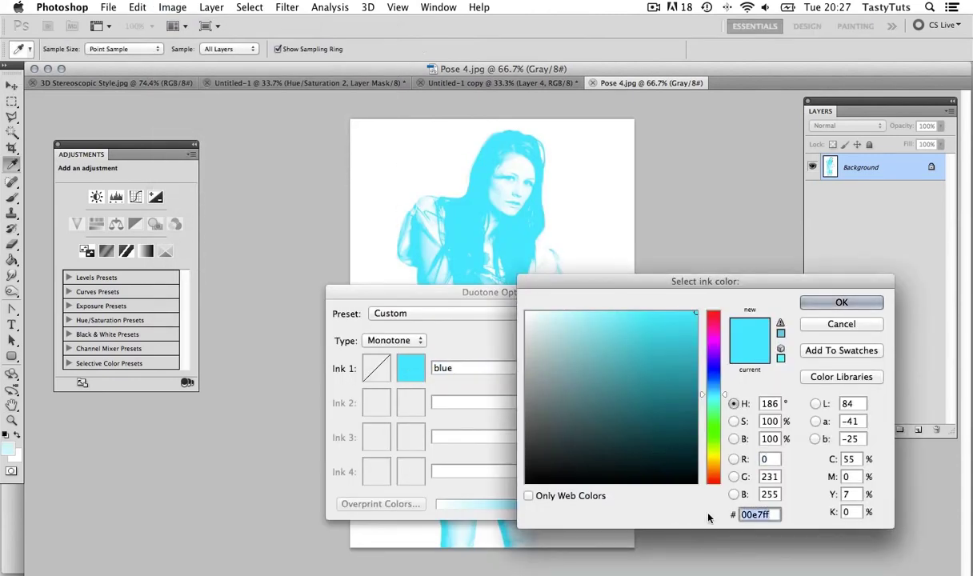
text(ee0)
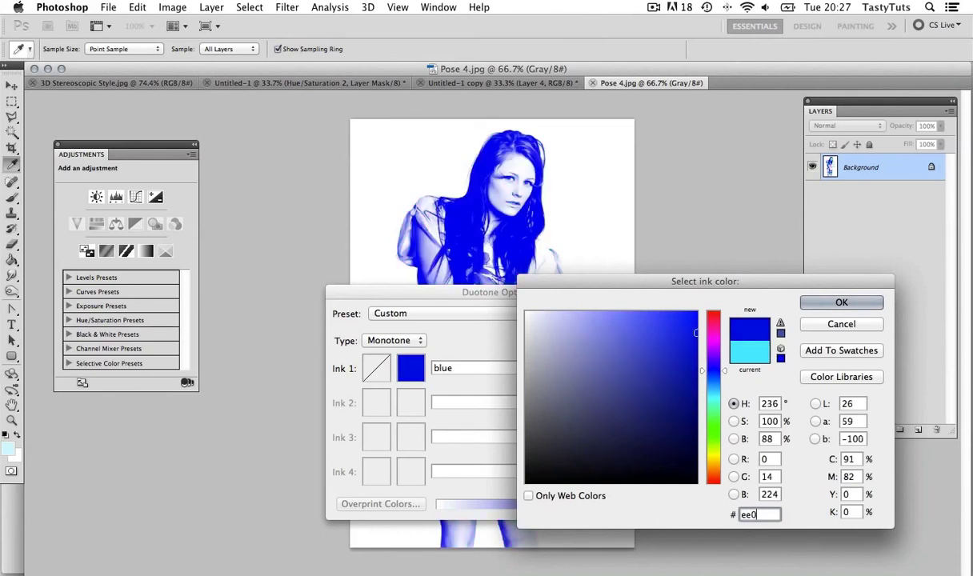
text(b7b)
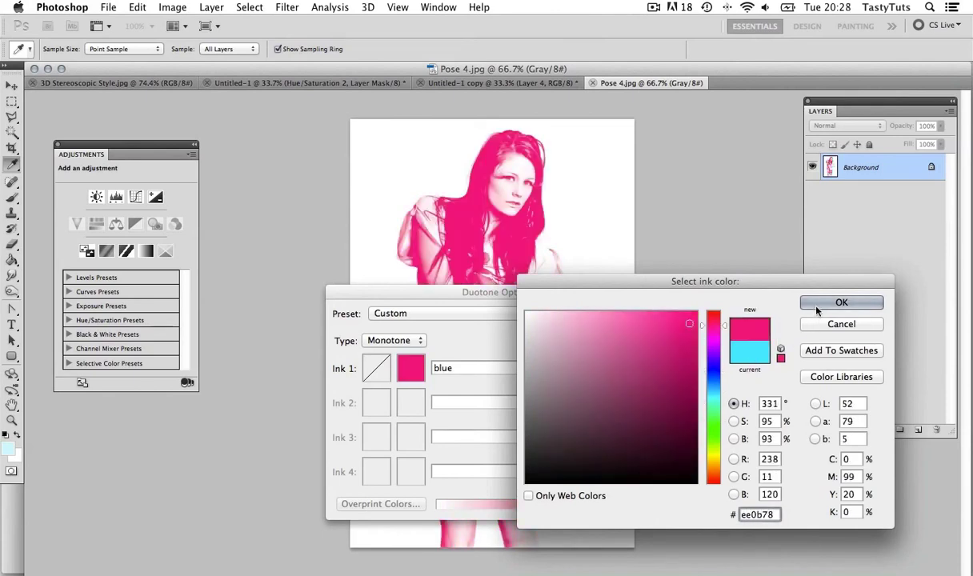
- Apply the pink duotone and drag the photo onto the paper composition, shifted right
key(Return)
click(632, 314)
drag(514, 158, 462, 214)
drag(488, 263, 519, 260)
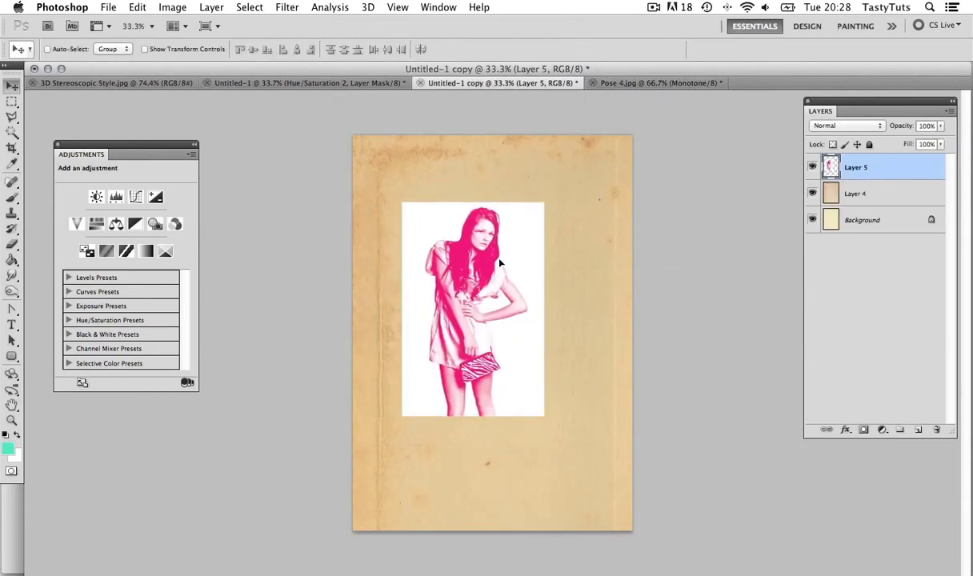
- Put the pink photo in a new group named Pink
key(super+g)
double_click(866, 162)
text(f)
text(ink)
key(Return)
- Enlarge the pink photo to cover the paper and set the Pink group to Multiply
key(super+t)
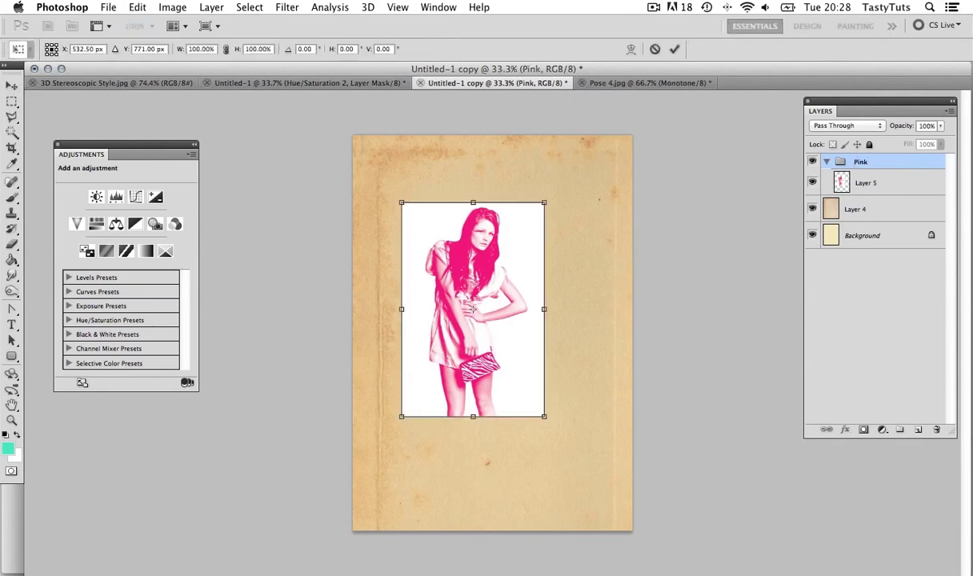
drag(539, 210, 570, 231)
key(Return)
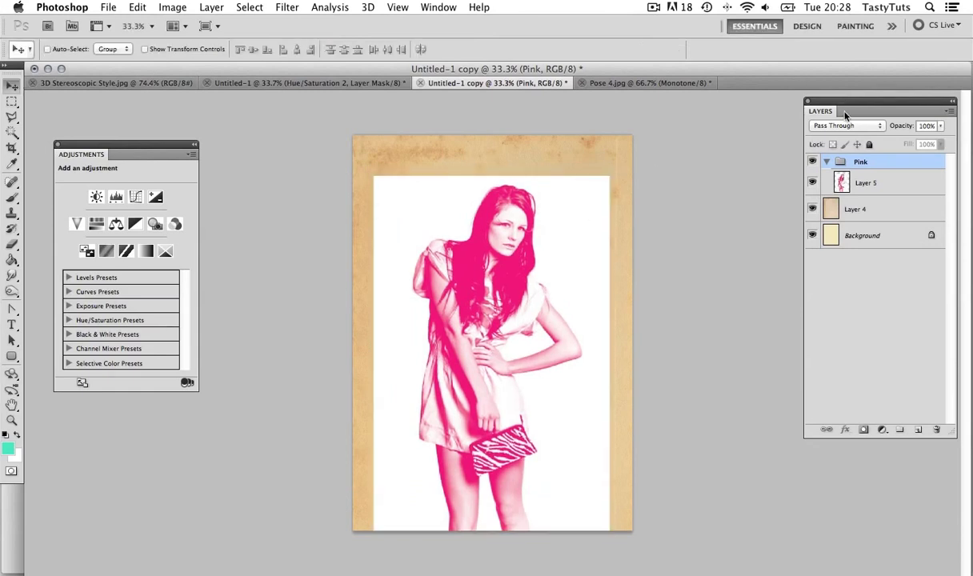
click(847, 125)
click(832, 178)
- Duplicate the Pink group as a new group named Green
right_click(906, 163)
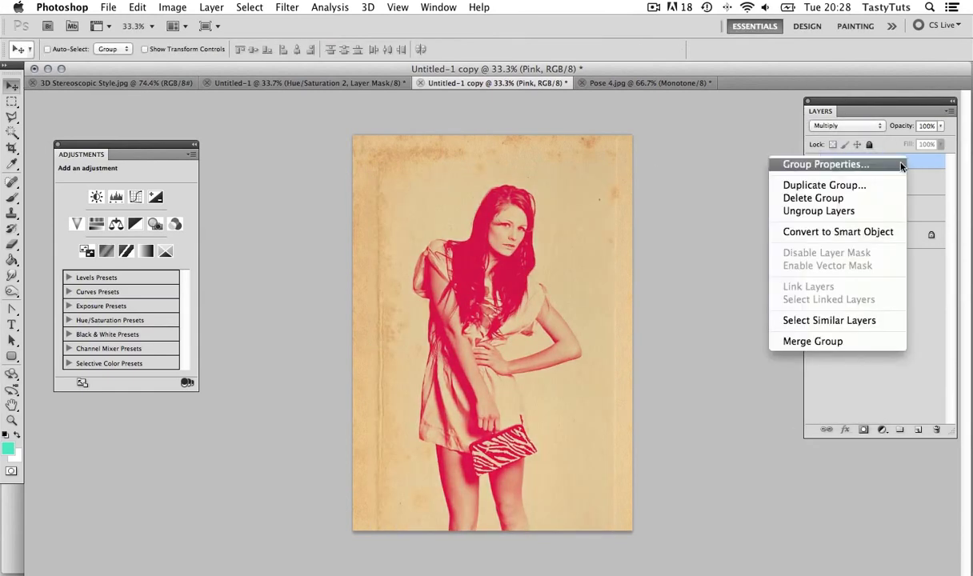
click(822, 185)
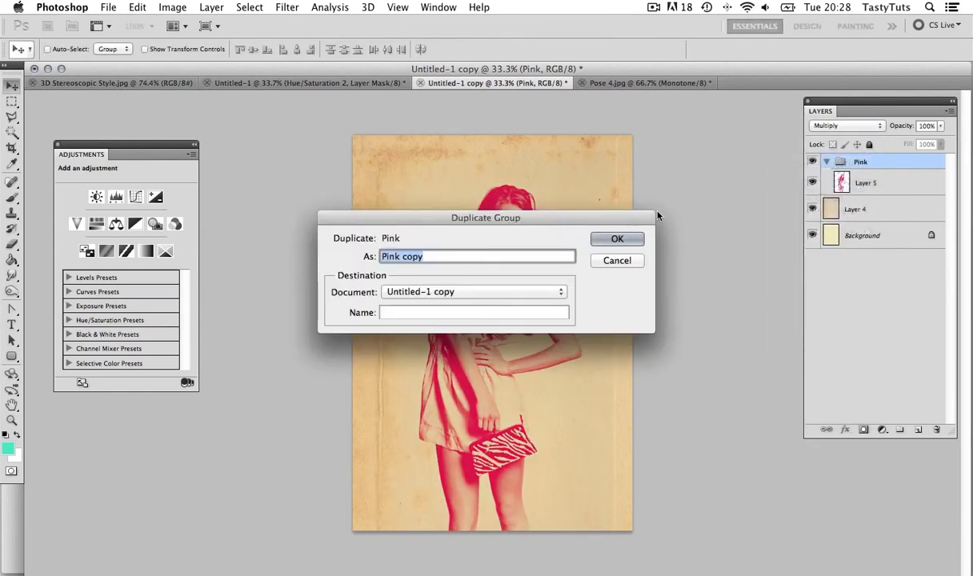
text(Green)
key(Return)
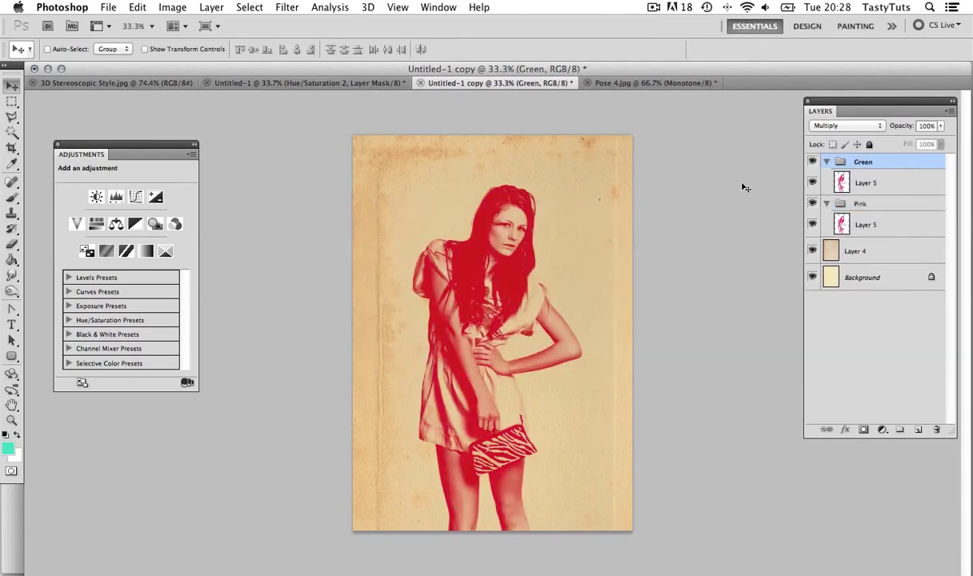
- Enlarge and reposition the Green copy of the photo
key(ctrl+t)
drag(632, 136, 690, 88)
key(ctrl+minus)
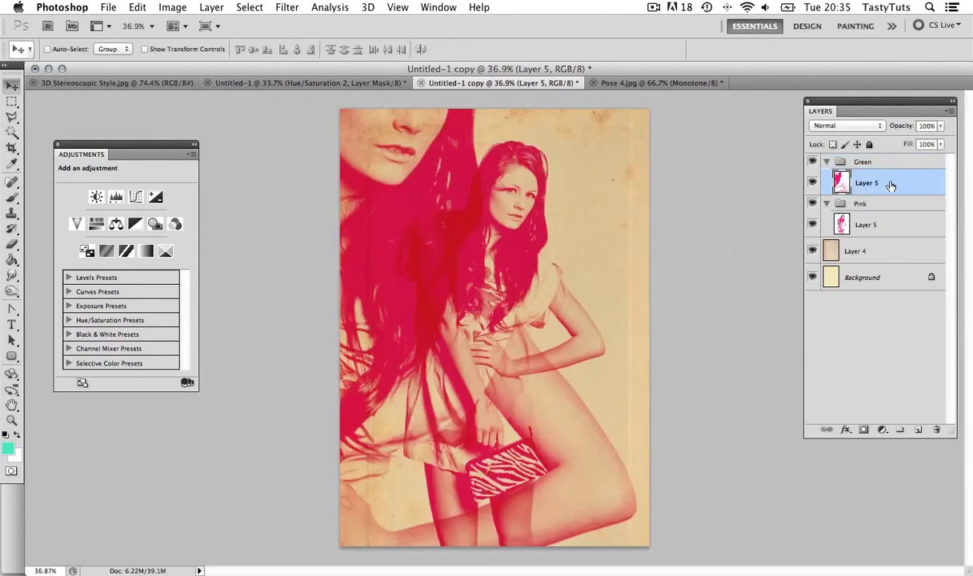
- Add a clipped Hue/Saturation layer with Hue -144 to turn the Green copy teal
click(882, 429)
click(897, 476)
click(101, 383)
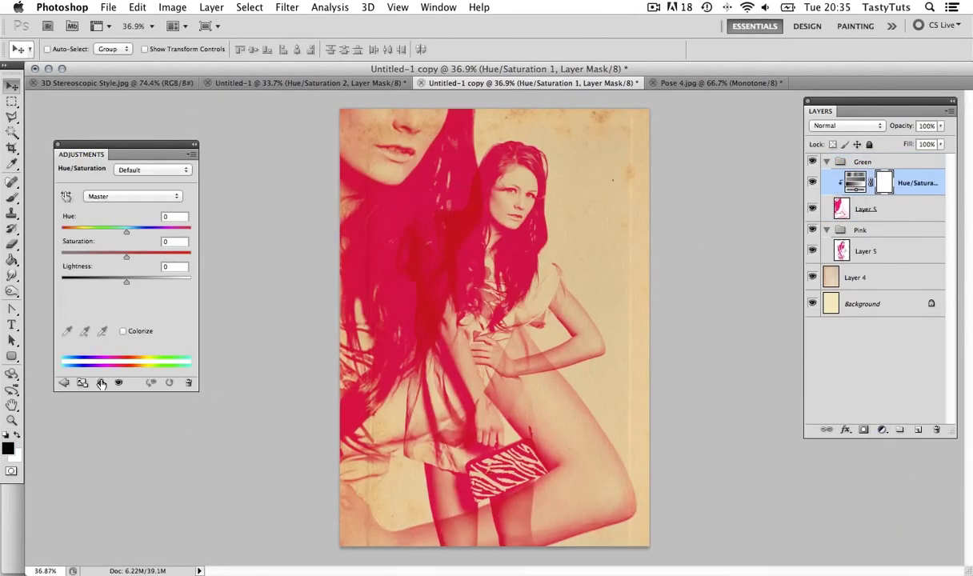
drag(126, 231, 70, 231)
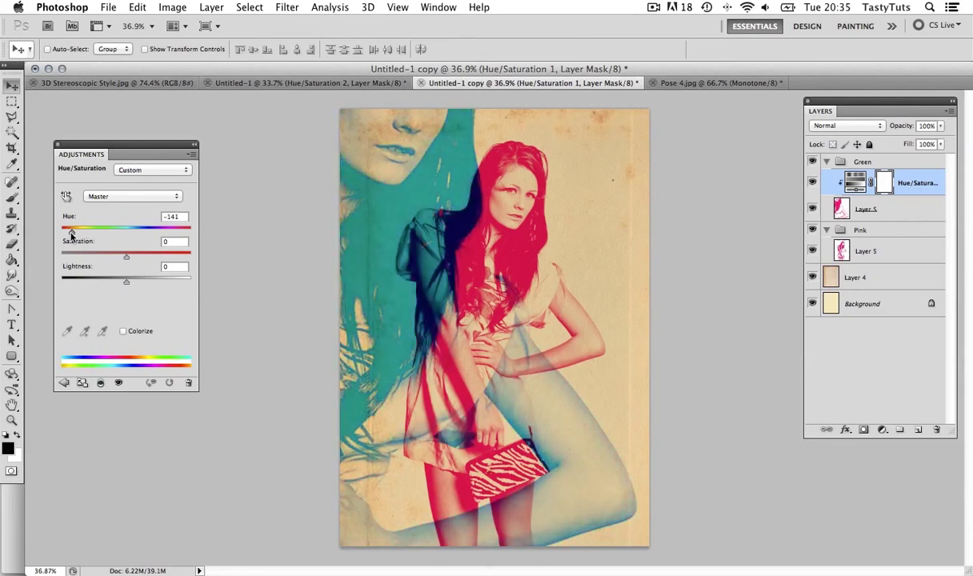
- Nudge the Green group slightly right, then view the finished 3D Stereoscopic Style sample
click(841, 161)
key(Right)
key(Right)
key(Right)
key(Right)
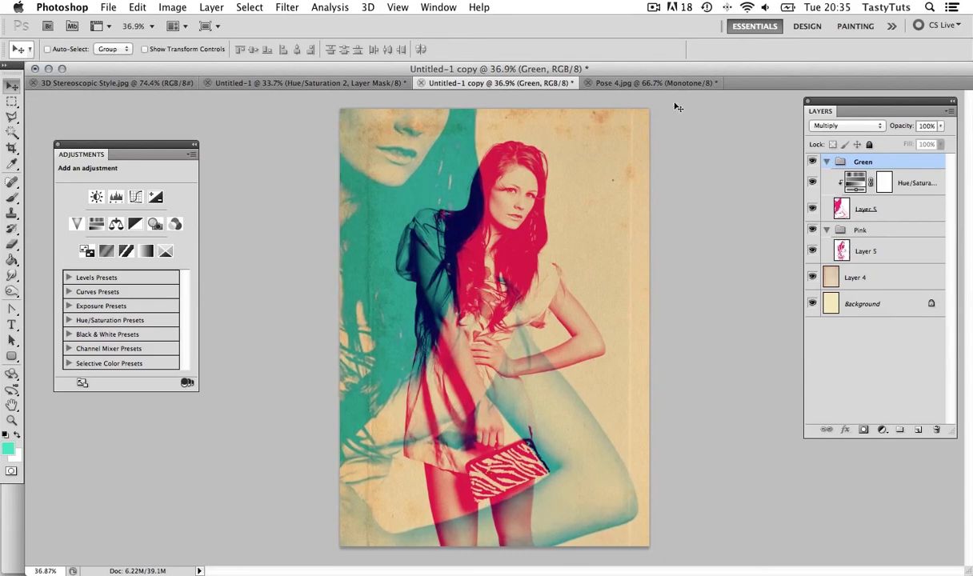
click(112, 81)
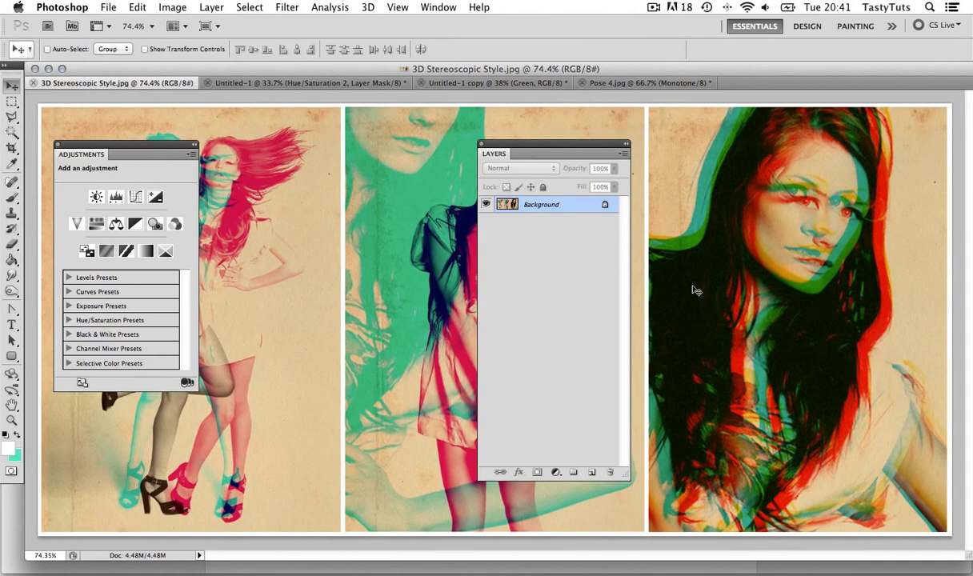
- Back in Untitled-1 copy, hide the Pink group and move the teal figure so her face fills the paper
click(496, 83)
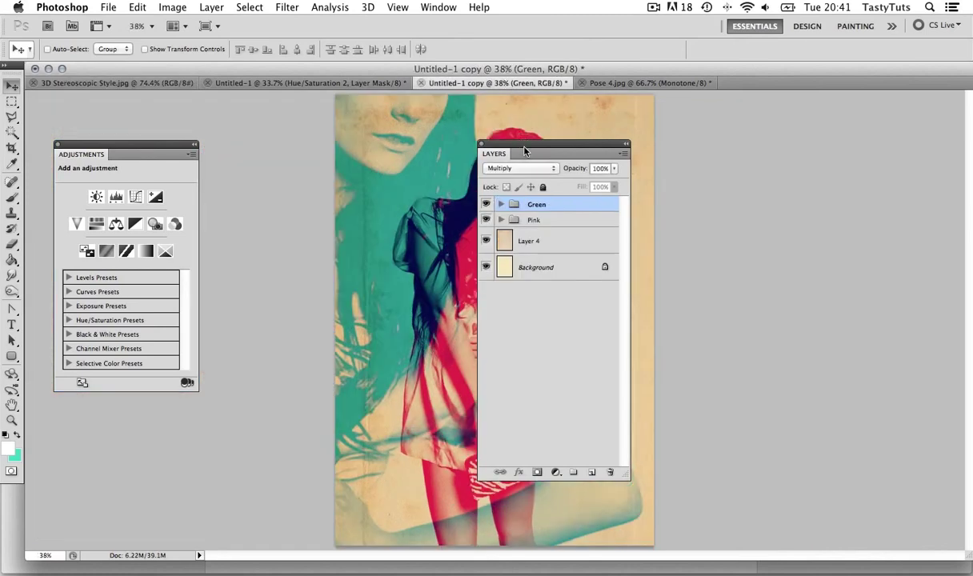
drag(498, 138, 838, 111)
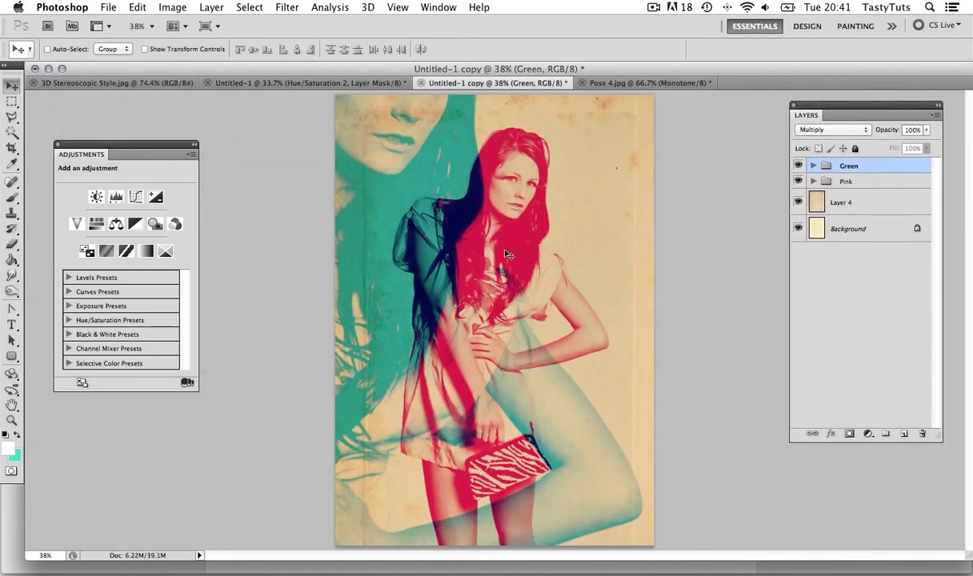
click(799, 182)
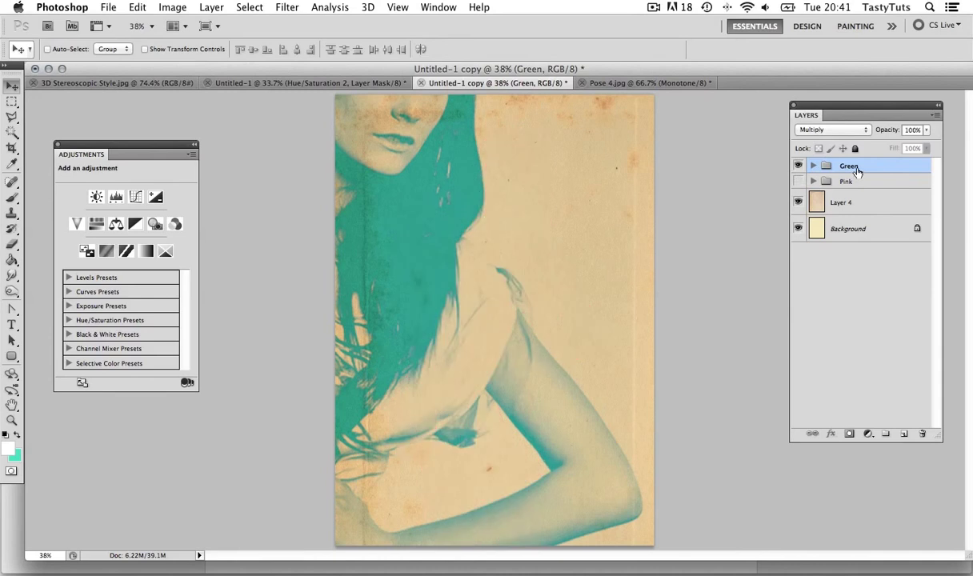
drag(424, 137, 524, 255)
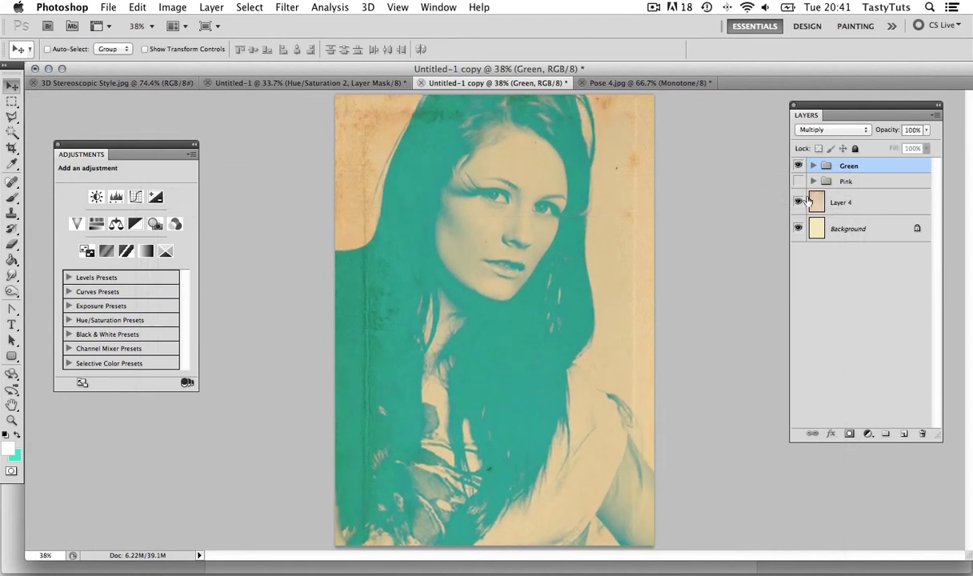
- Duplicate the Green group as a new group named Red
right_click(871, 166)
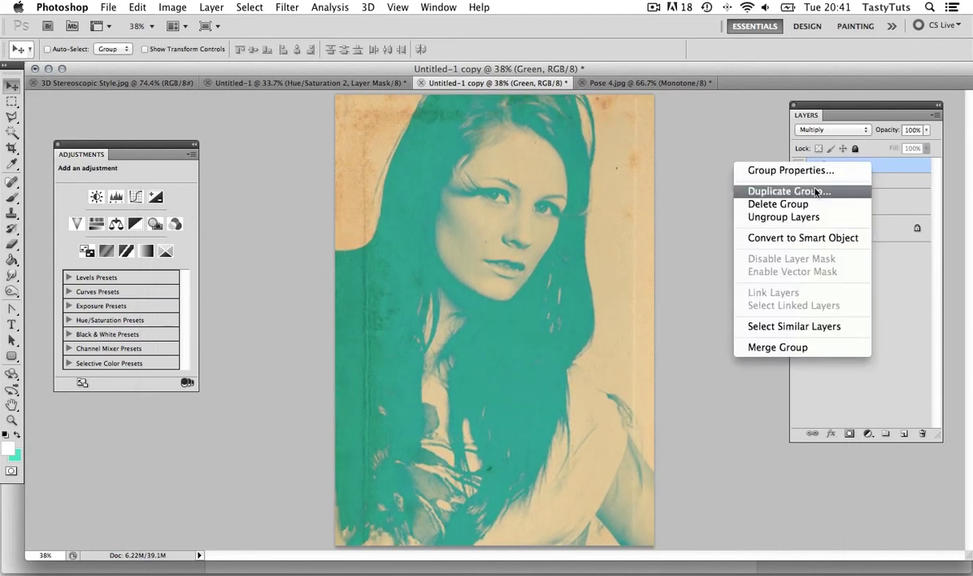
click(788, 192)
text(Red)
key(Return)
- Zoom in on the model's face and offset the Red copy slightly right
key(z)
drag(531, 251, 554, 241)
key(v)
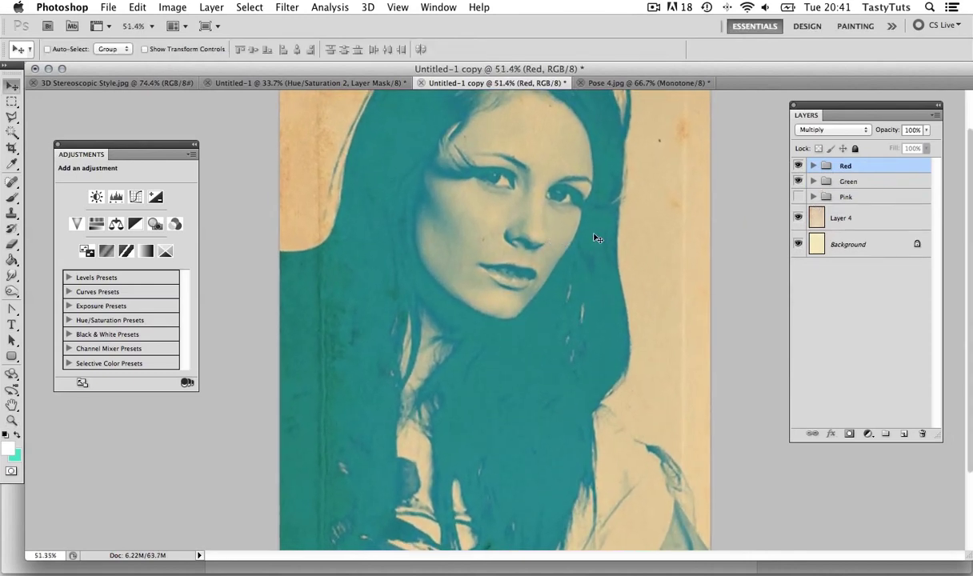
key(shift+Right)
key(shift+Right)
key(shift+Right)
key(shift+Right)
key(shift+Right)
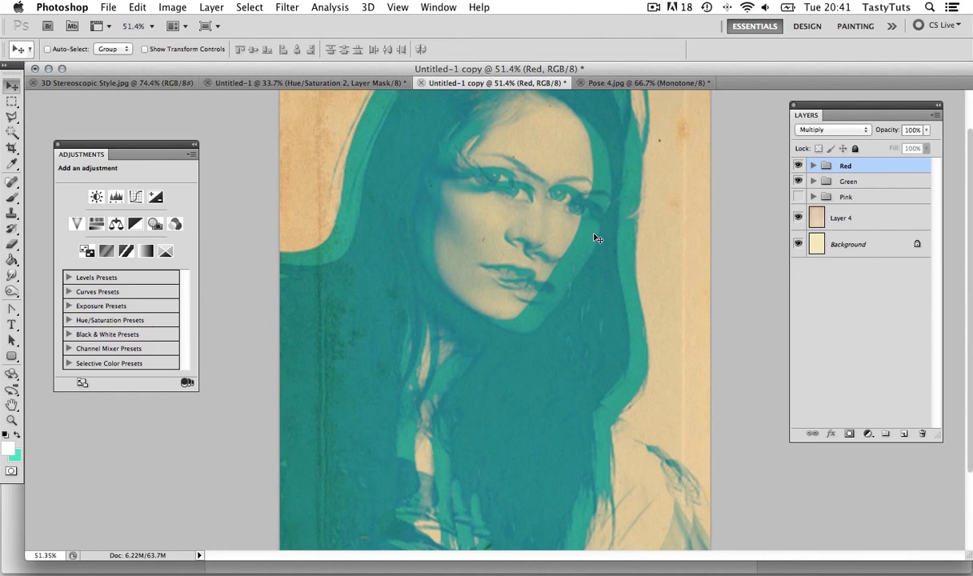
- Set the Red group's Hue/Saturation hue to +34 to make it red
click(813, 165)
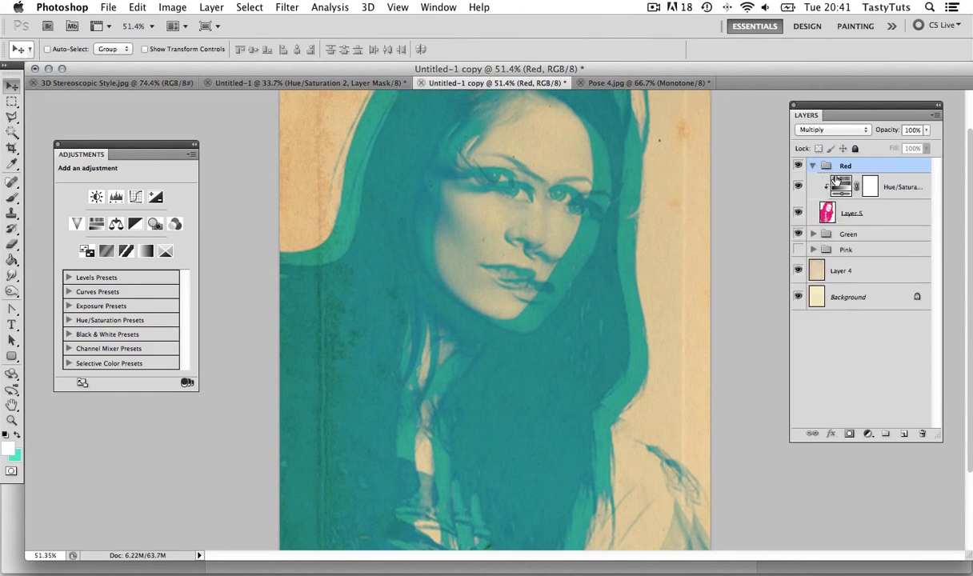
click(840, 185)
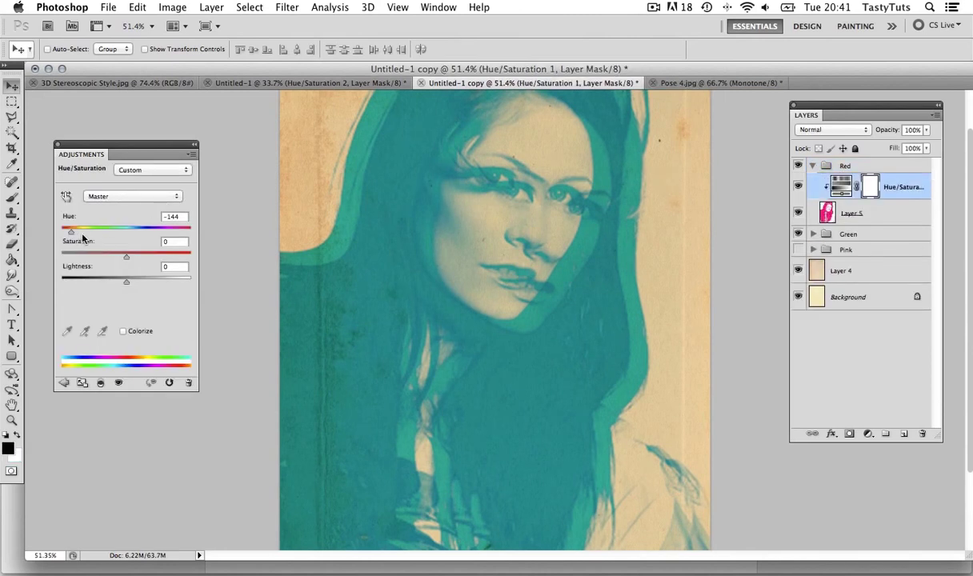
drag(72, 232, 147, 233)
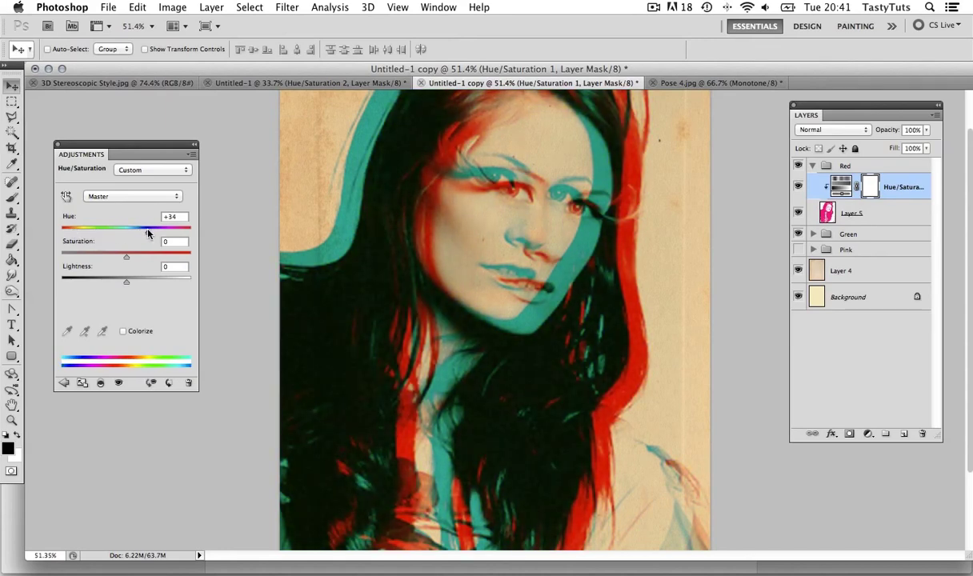
- Duplicate the Red group as a new group named Yellow
click(827, 165)
right_click(828, 165)
click(817, 190)
text(Yellow)
key(Return)
- Offset the Yellow copy upward and set its Hue/Saturation hue to +77
key(shift+Up)
key(shift+Up)
key(shift+Up)
key(shift+Up)
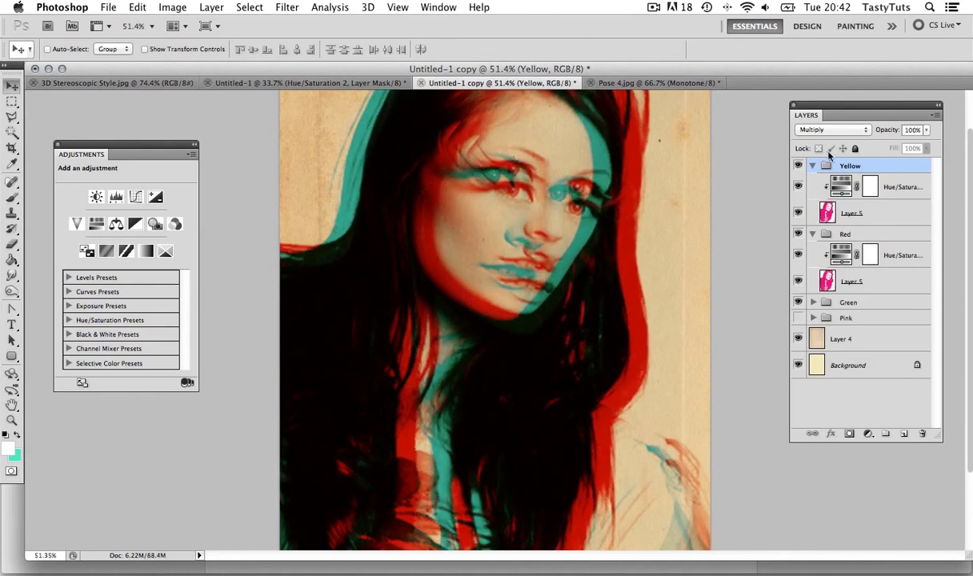
click(846, 190)
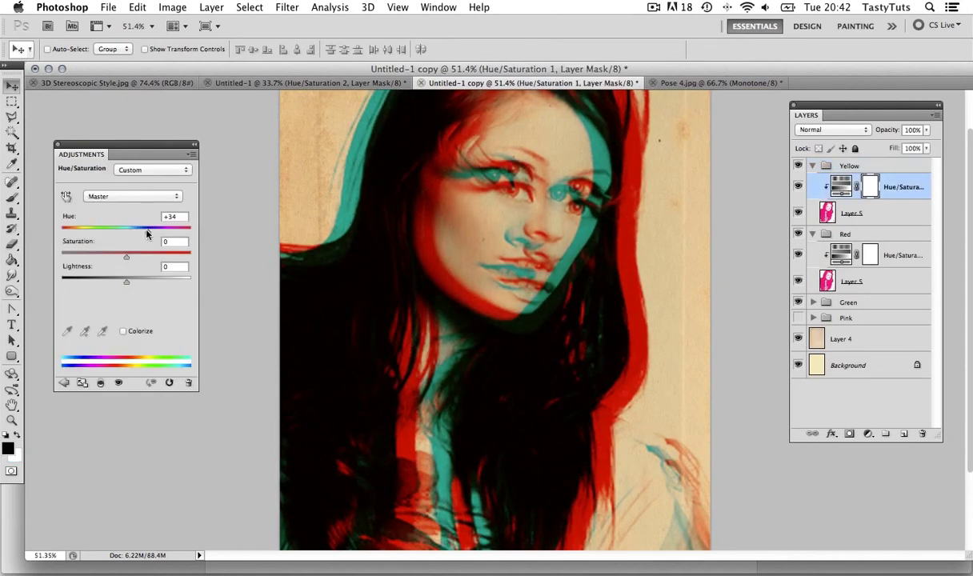
mouse_move(147, 232)
mouse_down()
mouse_move(86, 232)
mouse_move(164, 234)
mouse_up()
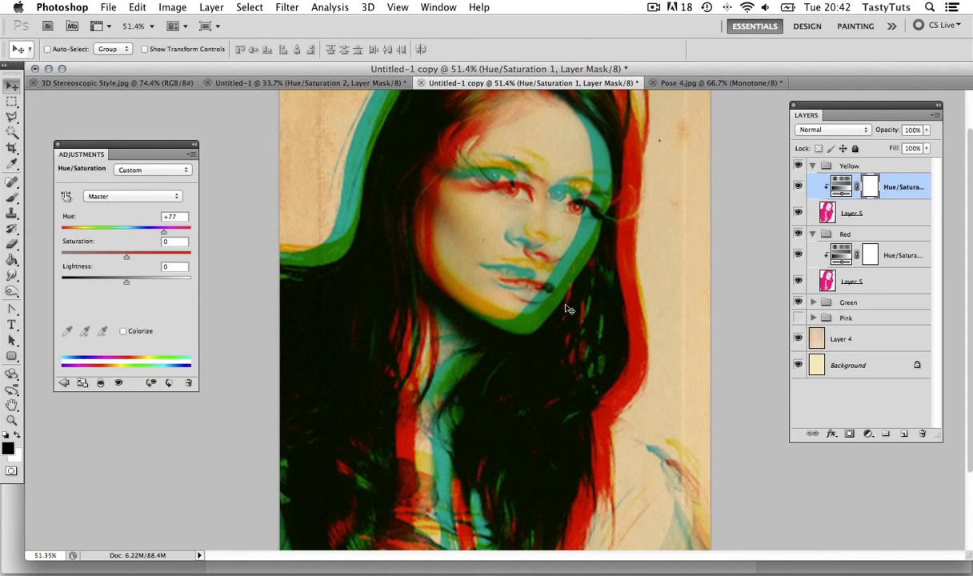
drag(569, 304, 568, 259)
- Show the finished three-panel 3D Stereoscopic Style.jpg sample in full screen
click(116, 84)
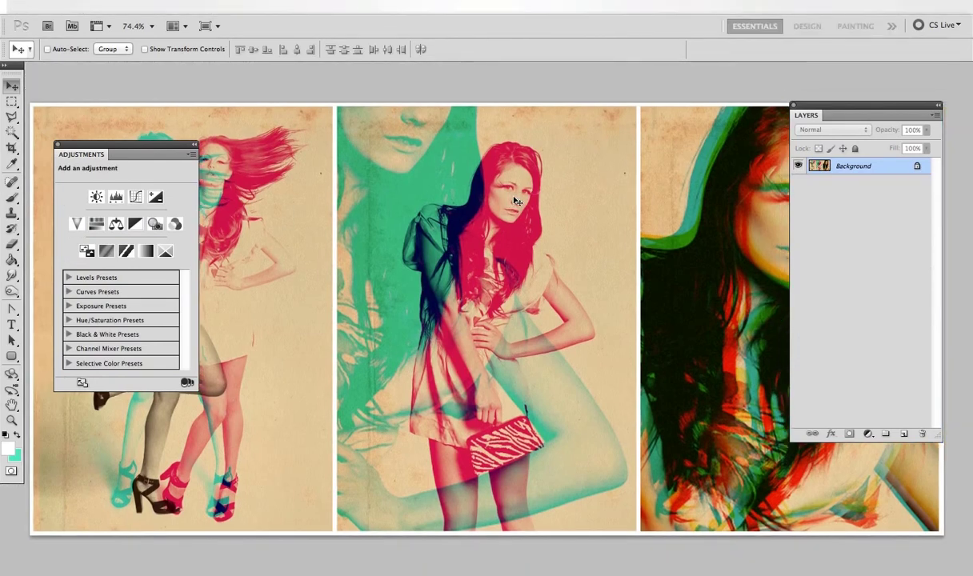